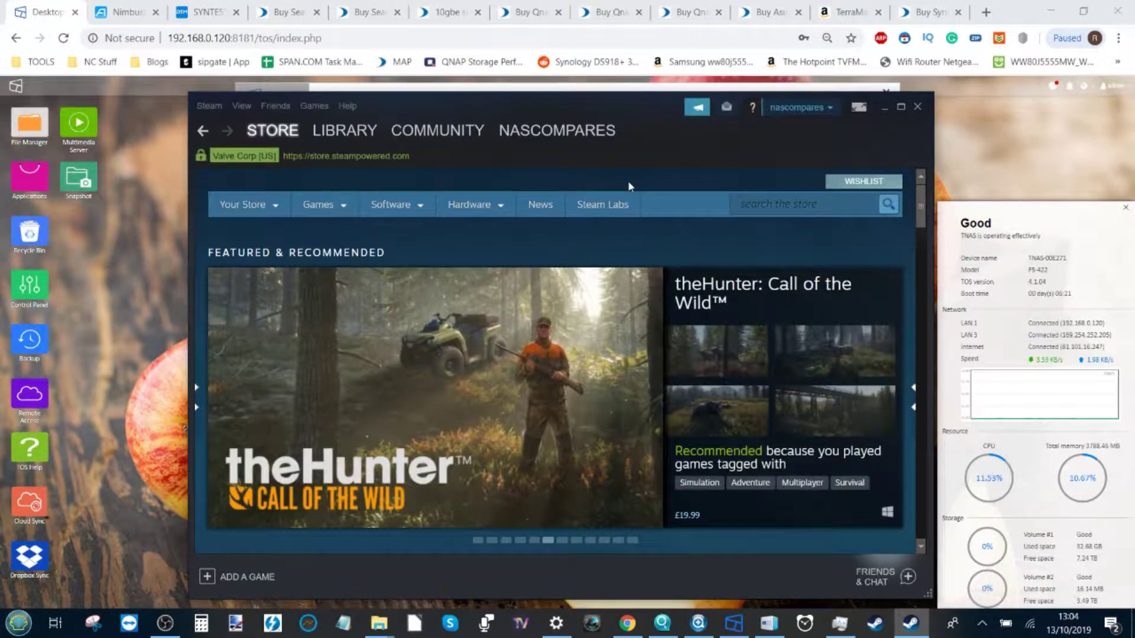
- Bring the browser with the NAS TOS web desktop in front of the Steam window
left_click(42, 11)
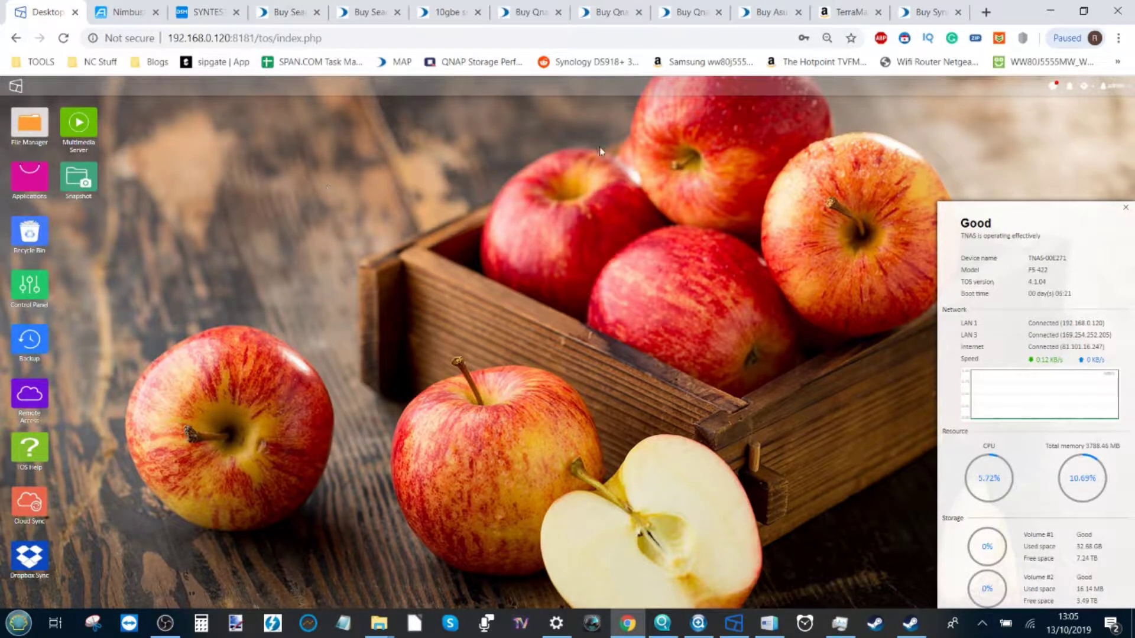
- Switch to the Seagate Barracuda SSD 2TB tab and highlight its product title
left_click(290, 12)
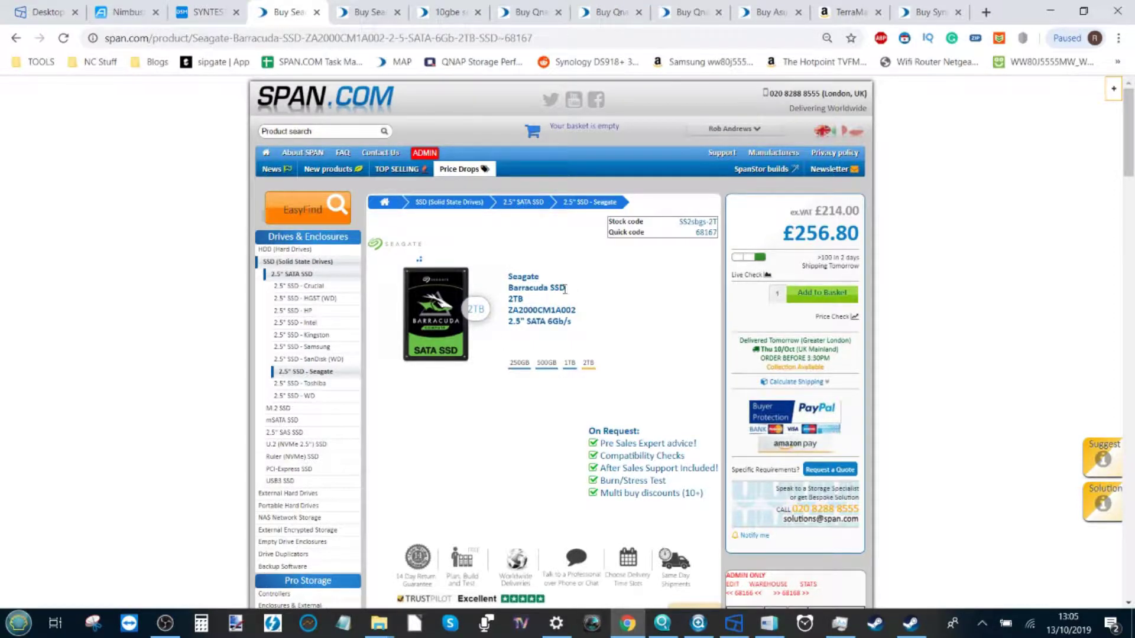
left_click_drag(534, 299, 513, 274)
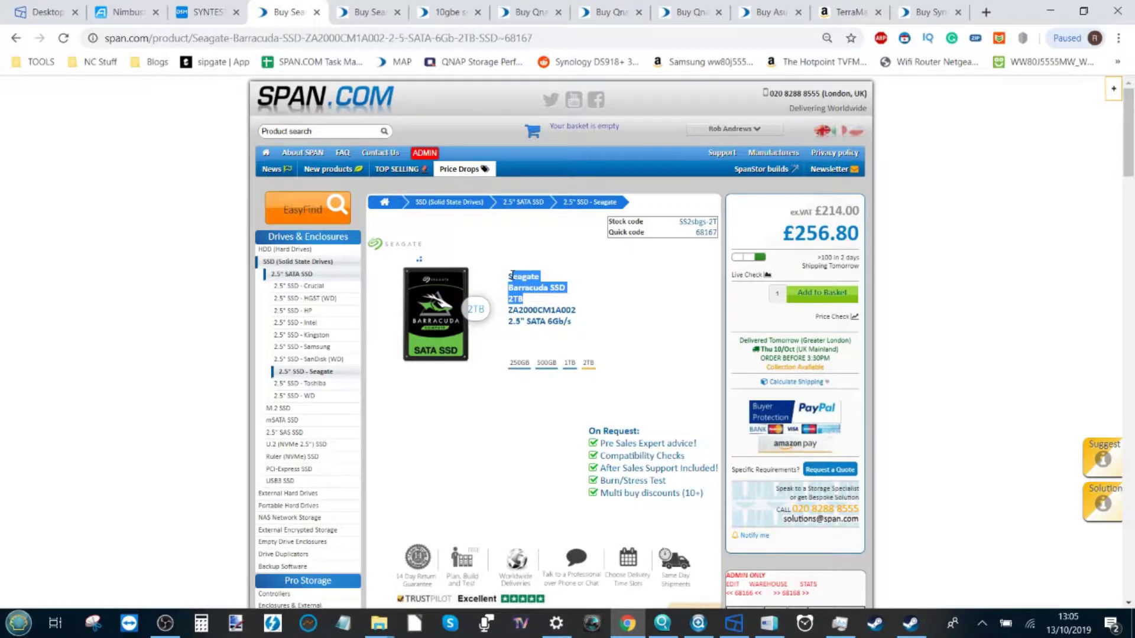
left_click_drag(512, 275, 506, 276)
left_click(534, 299)
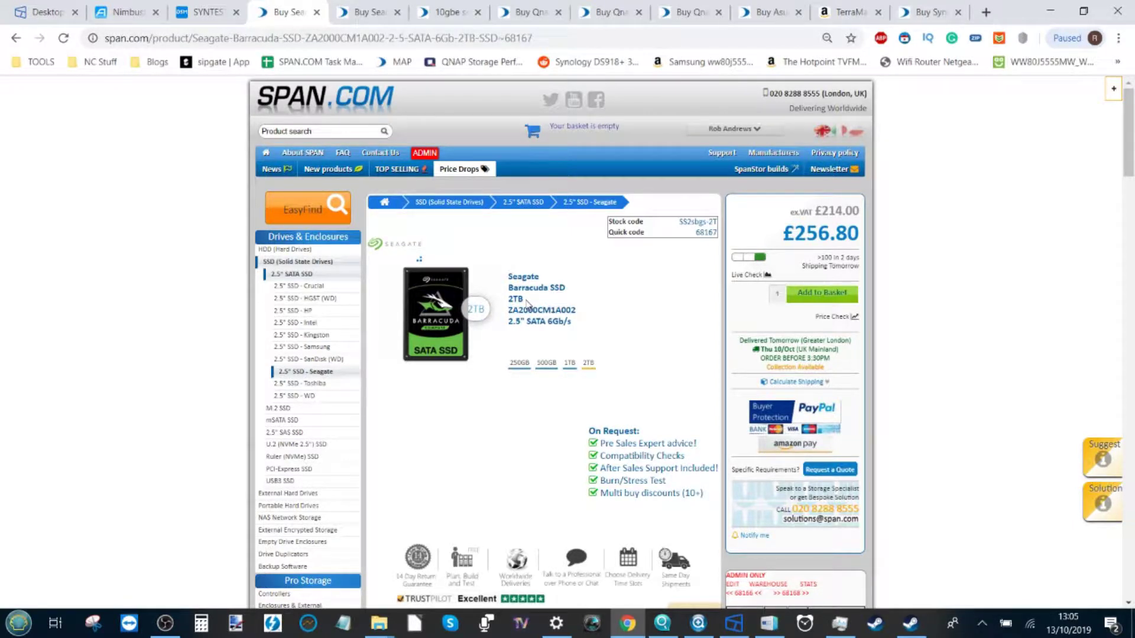
- Highlight the 2TB capacity and the £256.80 price on the Barracuda page
left_click_drag(527, 303, 523, 290)
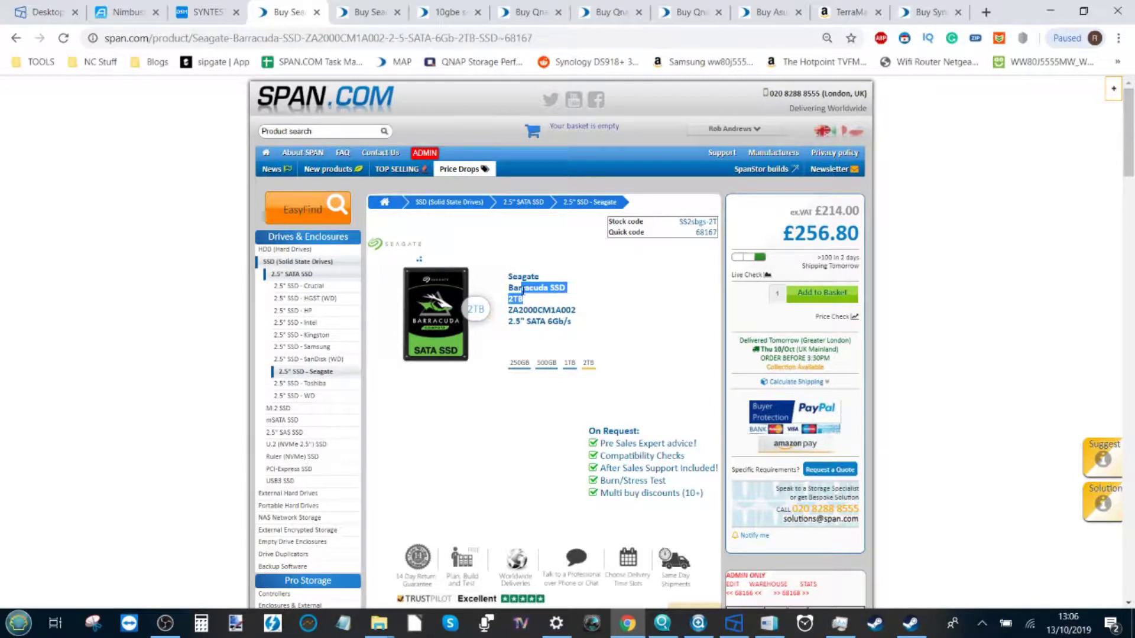
left_click(532, 299)
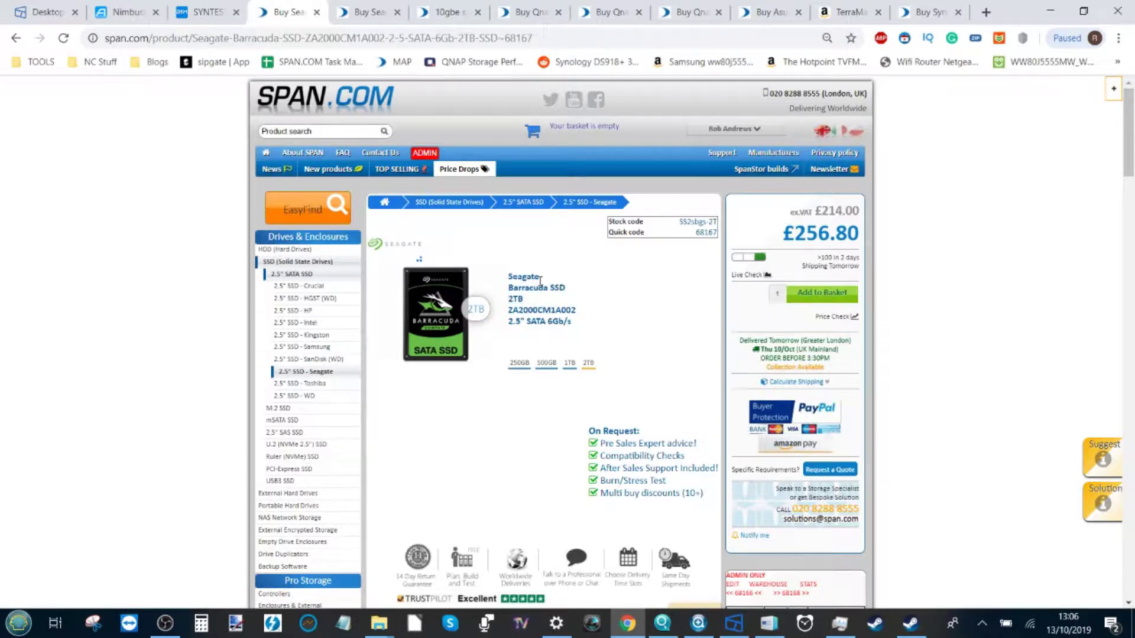
left_click_drag(512, 299, 525, 299)
left_click_drag(794, 232, 829, 233)
left_click(823, 240)
left_click_drag(523, 299, 508, 300)
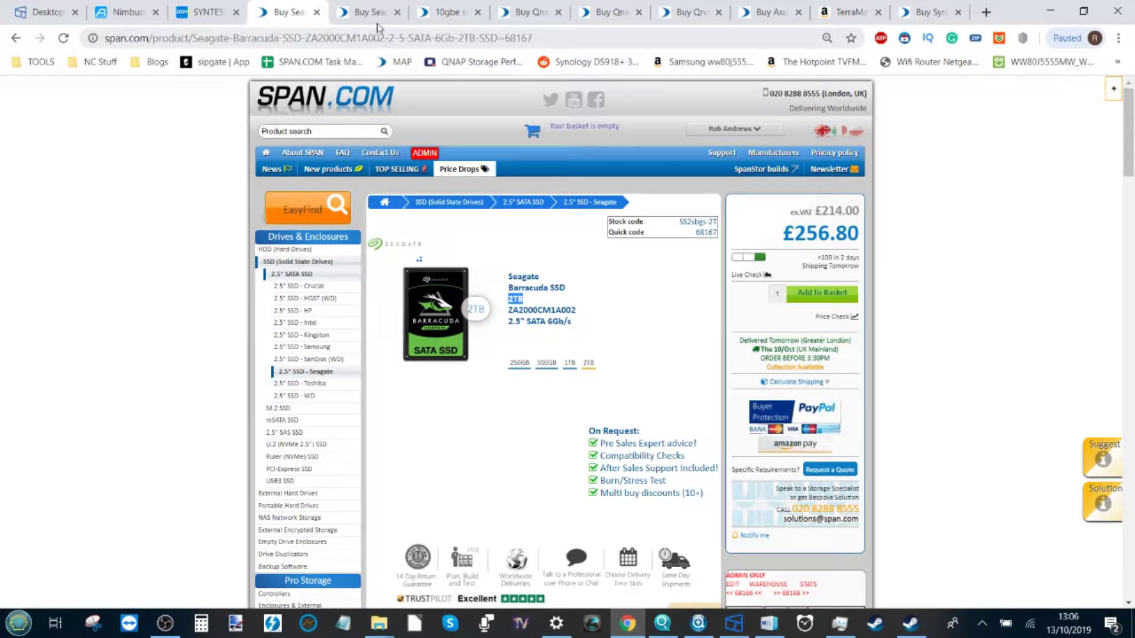
- Show the Seagate IronWolf 2TB page and highlight its £79.20 price against the Barracuda
left_click(367, 6)
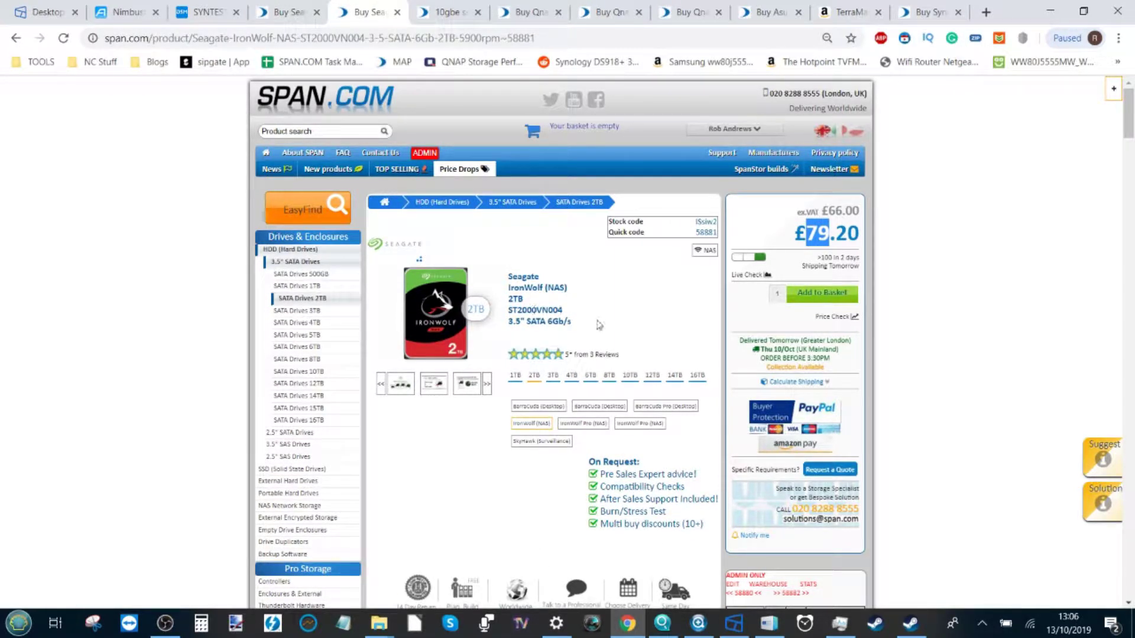
left_click_drag(794, 233, 859, 233)
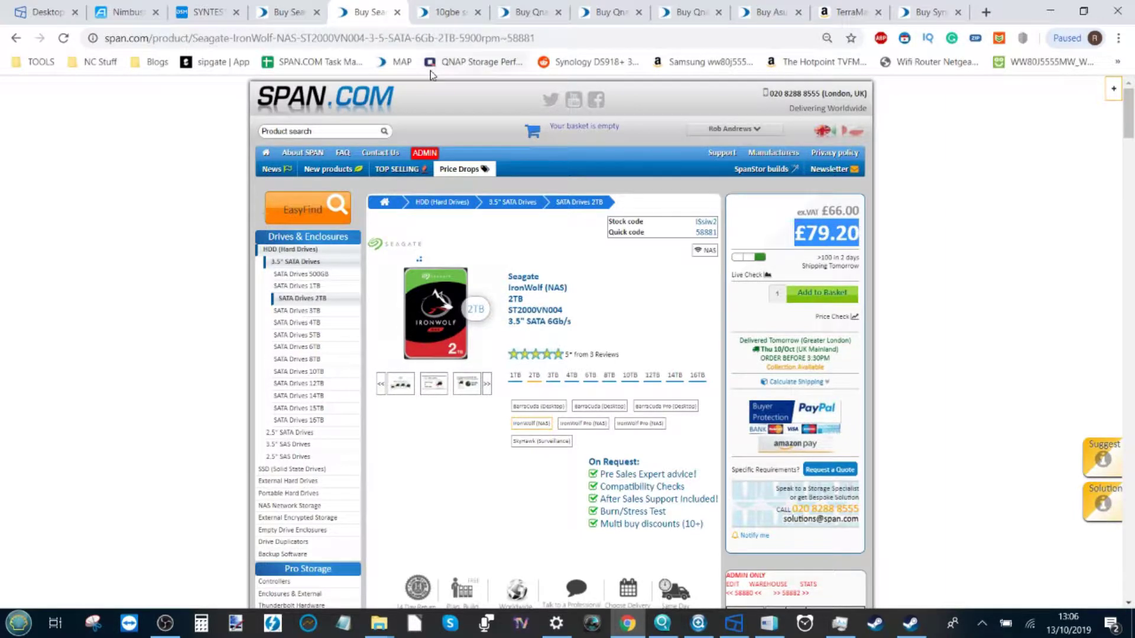
left_click(299, 7)
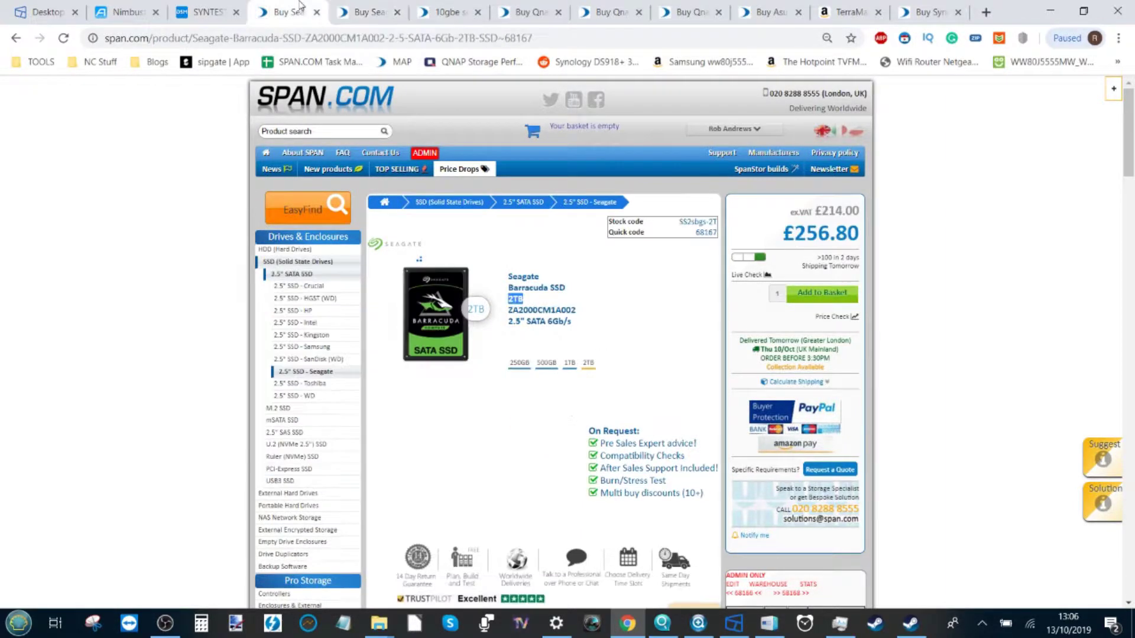
left_click(363, 12)
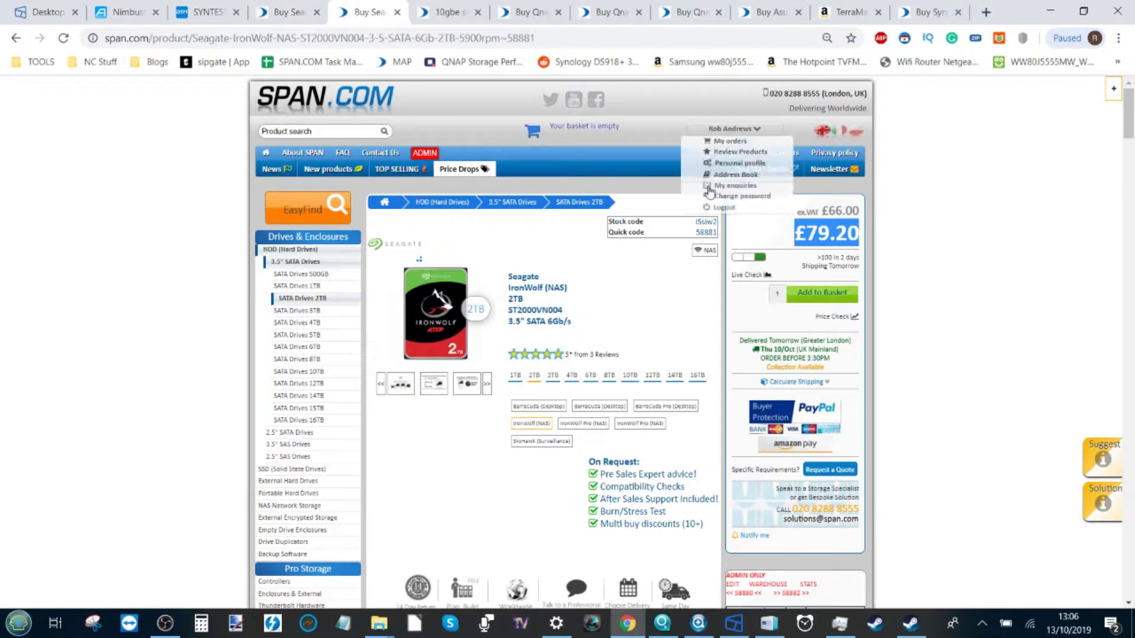
left_click(573, 314)
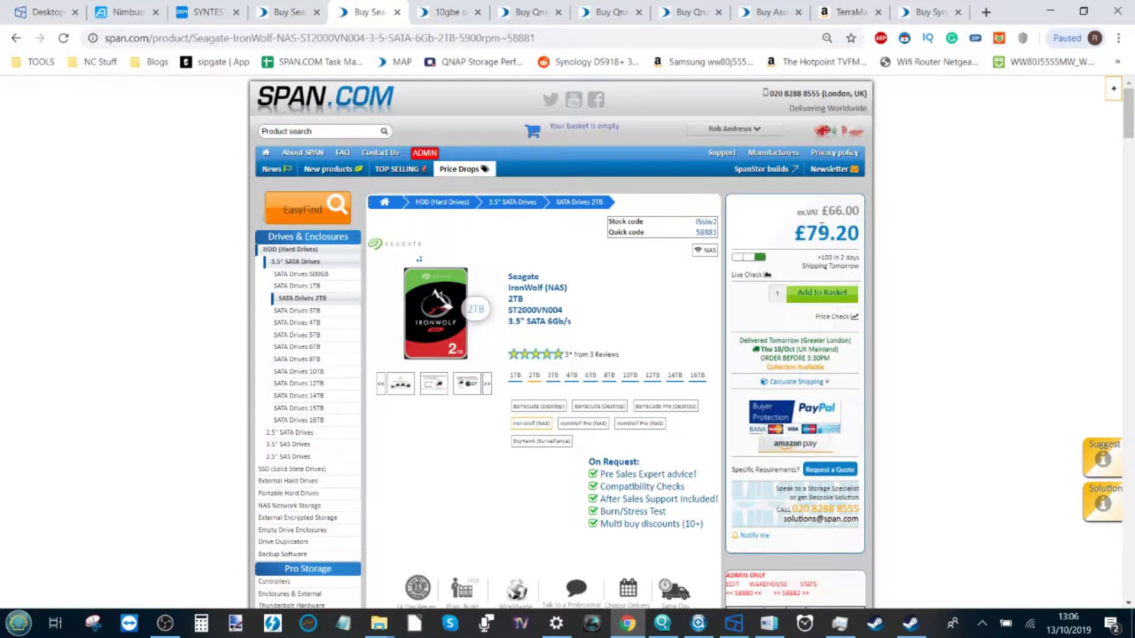
left_click_drag(805, 230, 827, 230)
- Compare both Seagate tabs, highlight 'IronWolf (NAS) 2TB', then show the 10gbe search results
left_click(289, 11)
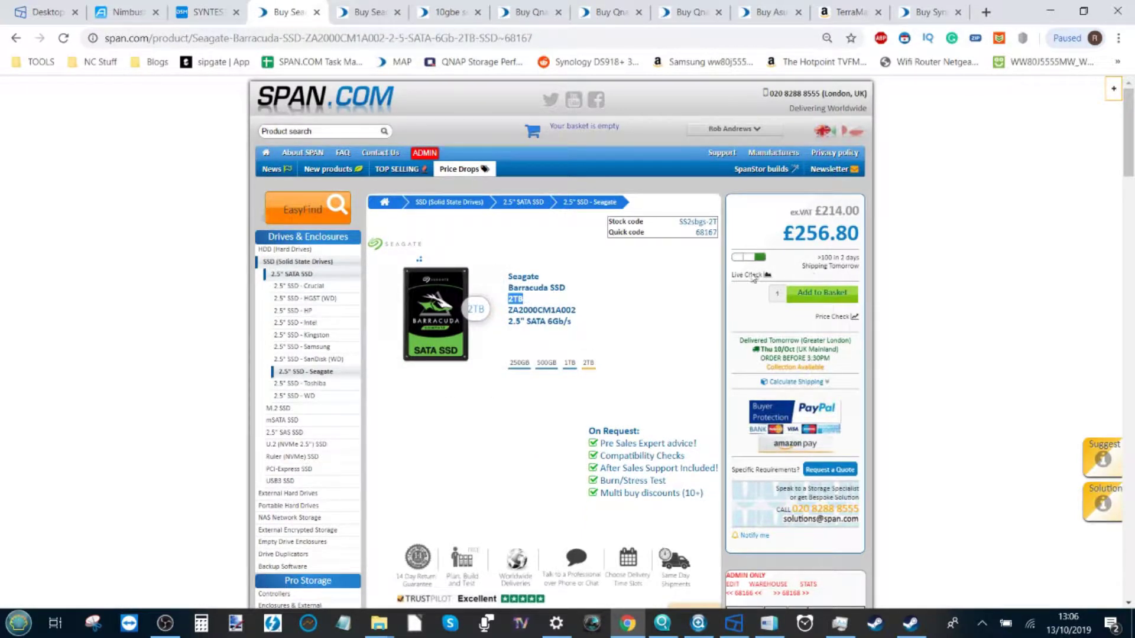
left_click(369, 12)
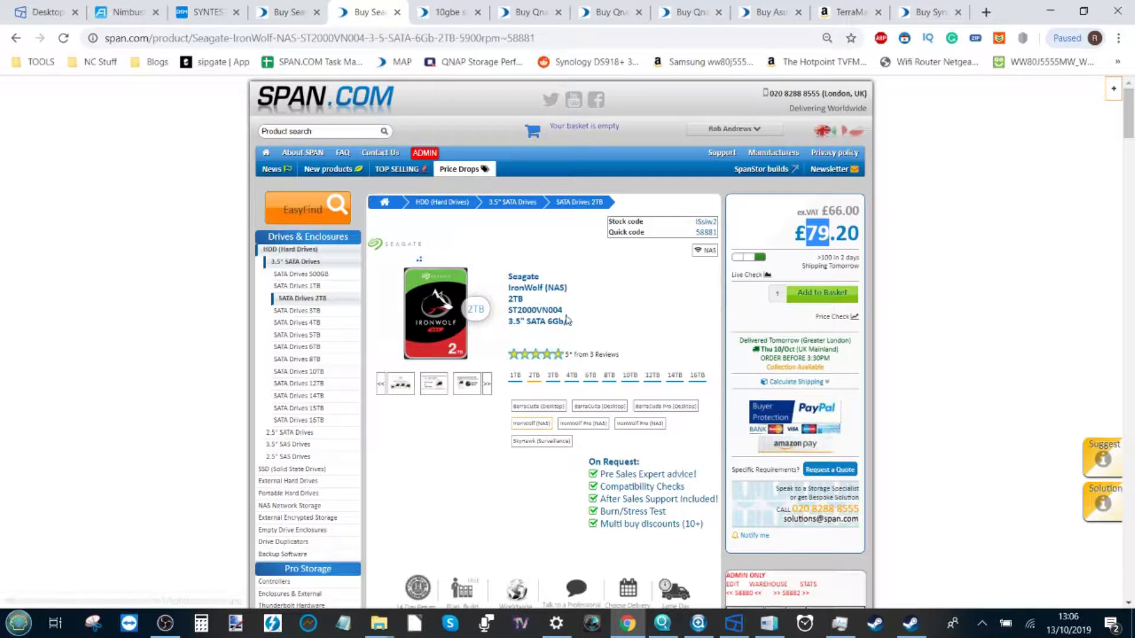
left_click_drag(512, 317, 534, 288)
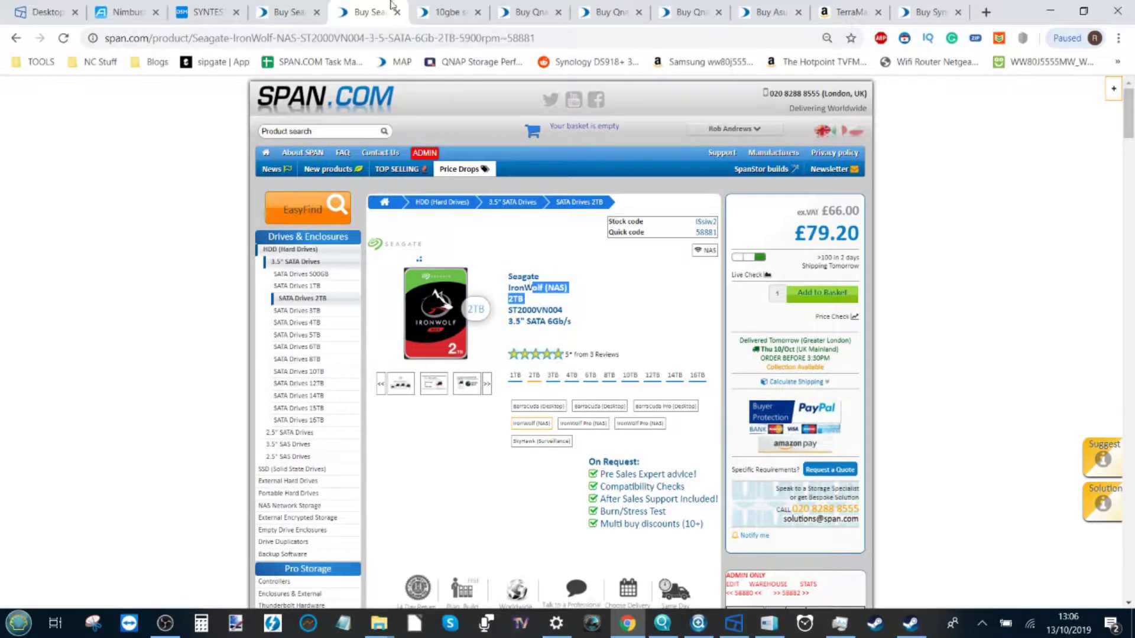
left_click(455, 6)
- Flip between the Barracuda, IronWolf and 10gbe search result tabs
scroll(526, 222, "down", 5)
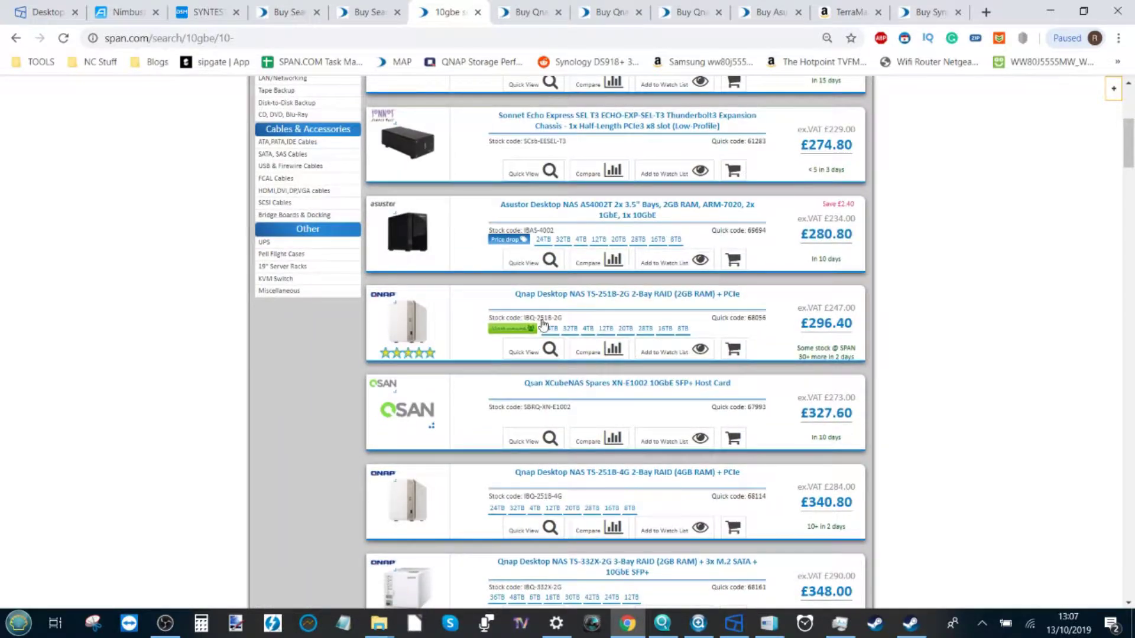
left_click(303, 6)
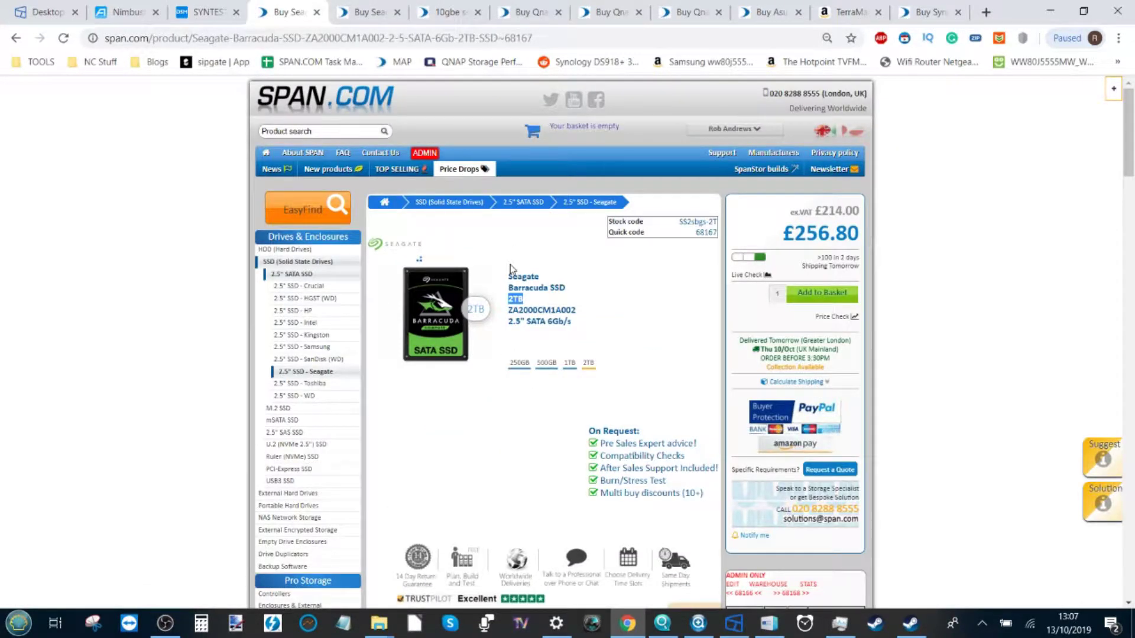
left_click(452, 9)
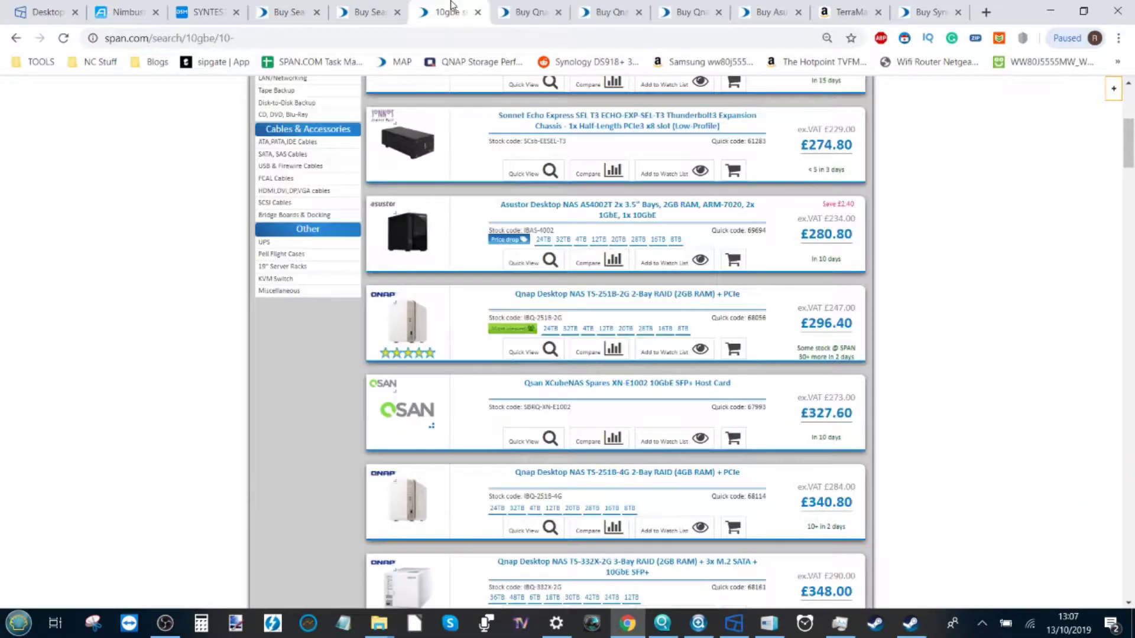
left_click(366, 12)
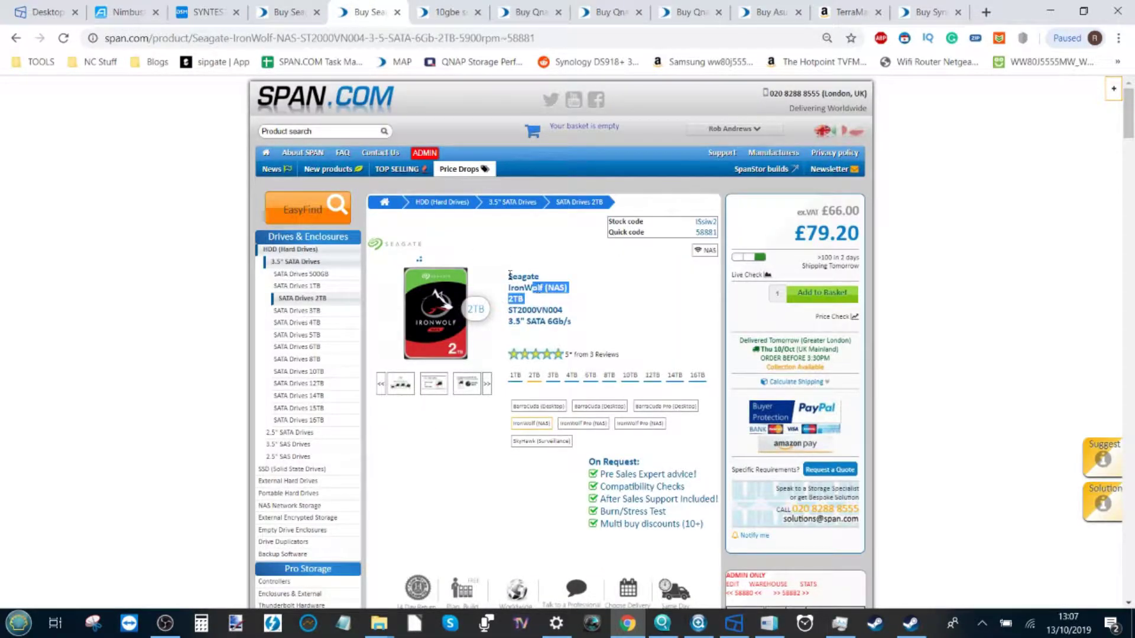
left_click(462, 9)
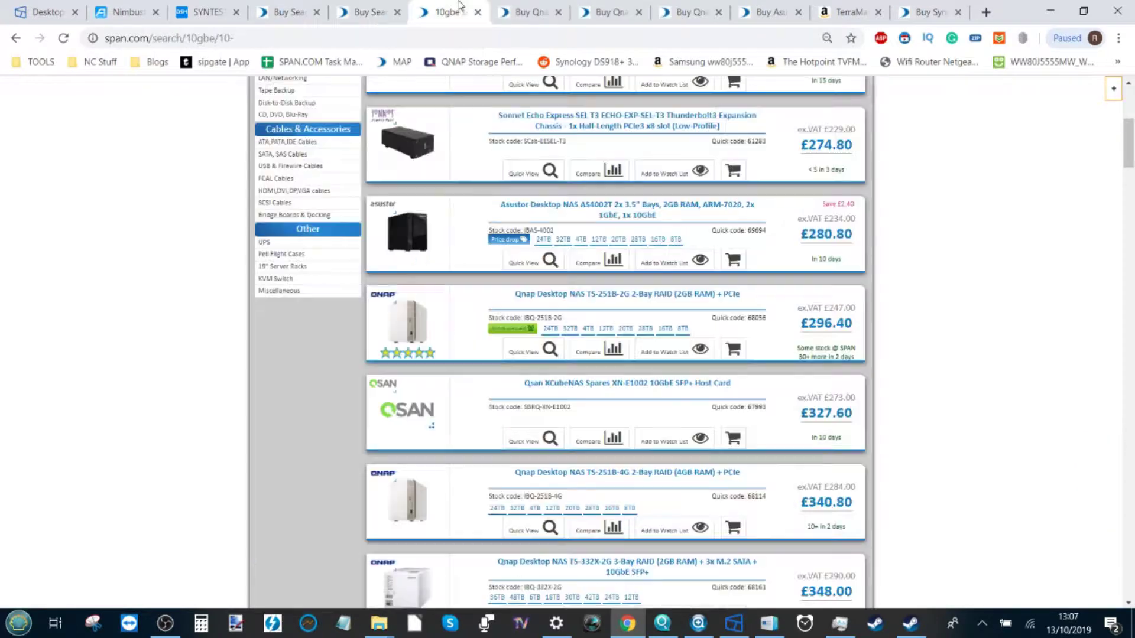
- Open the Qnap QNA-UC5G1T adapter page, scroll the 10gbe results, and return to it
left_click(516, 5)
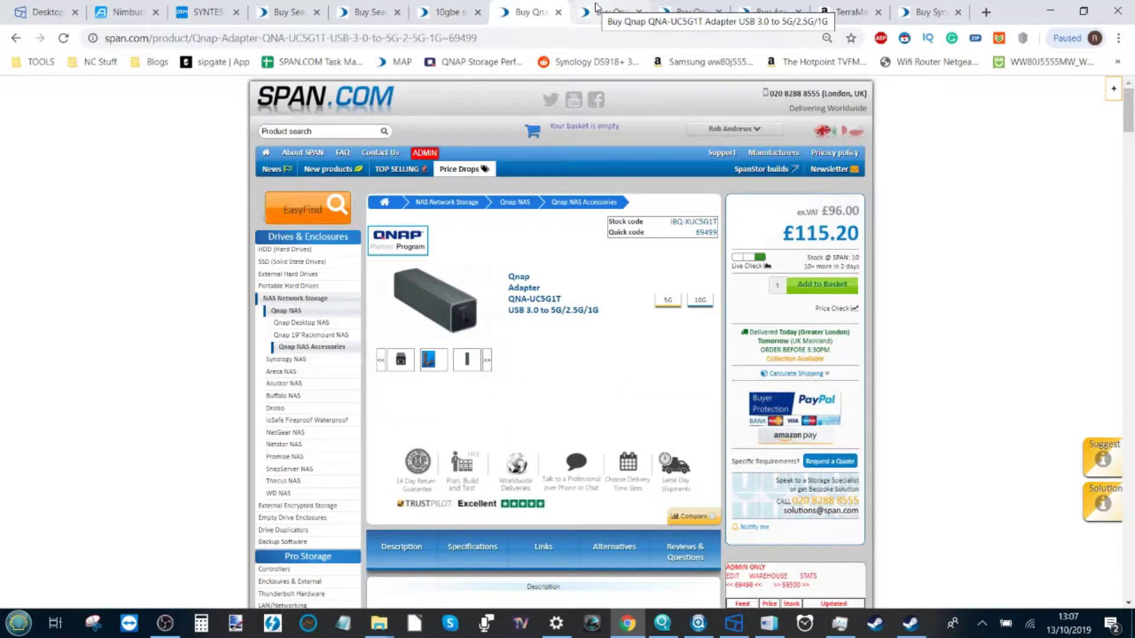
left_click(452, 12)
scroll(553, 242, "down", 2)
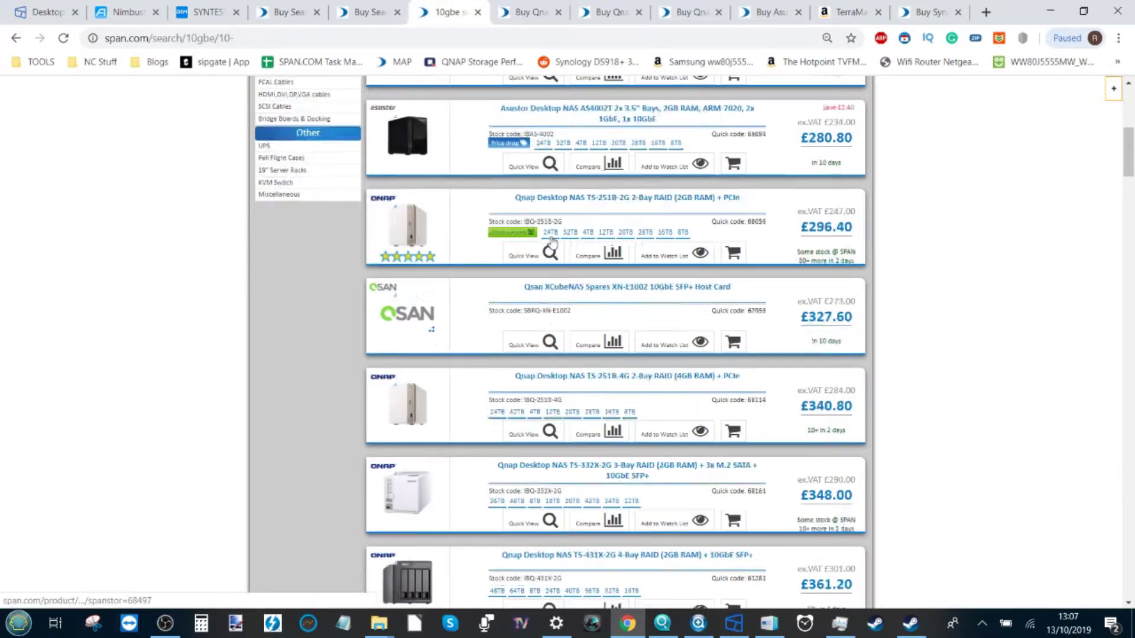
scroll(551, 242, "down", 2)
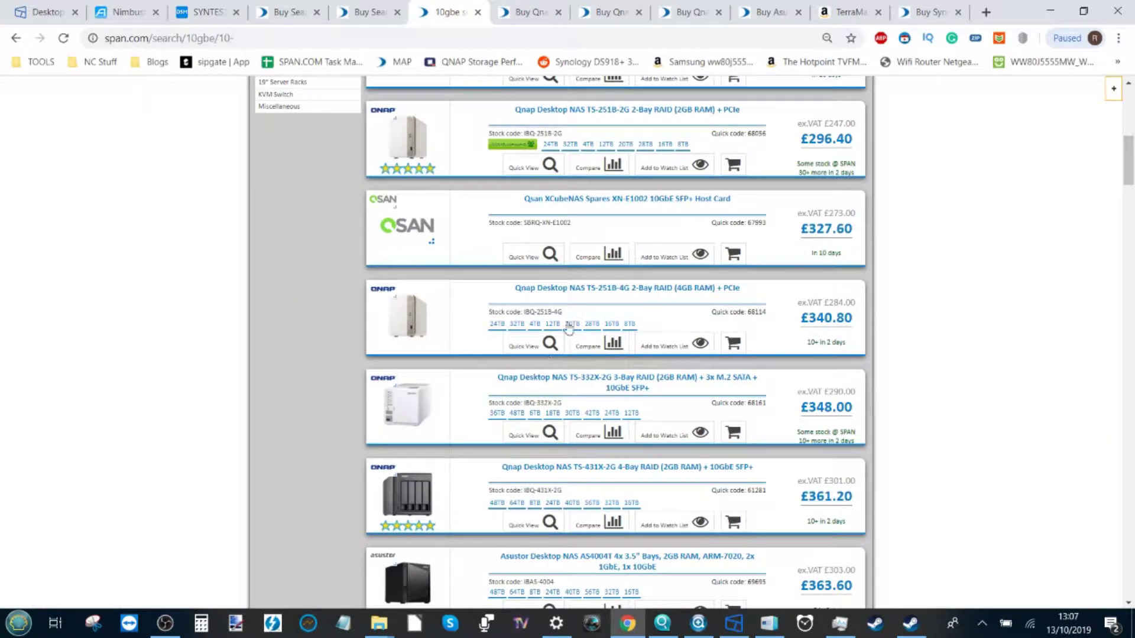
scroll(576, 327, "down", 2)
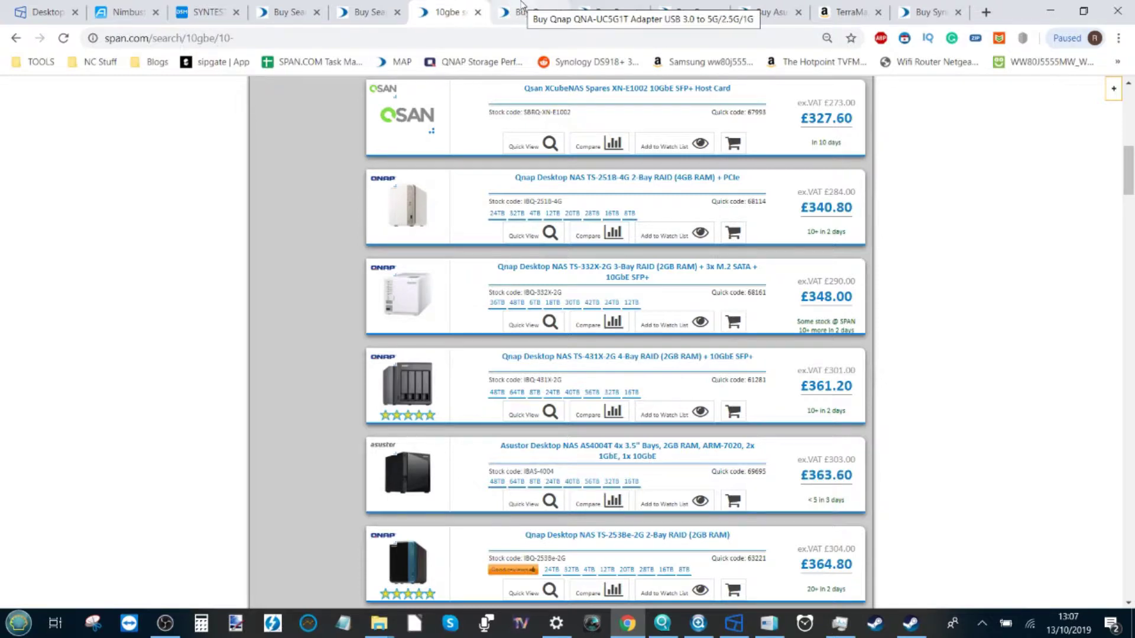
left_click(522, 5)
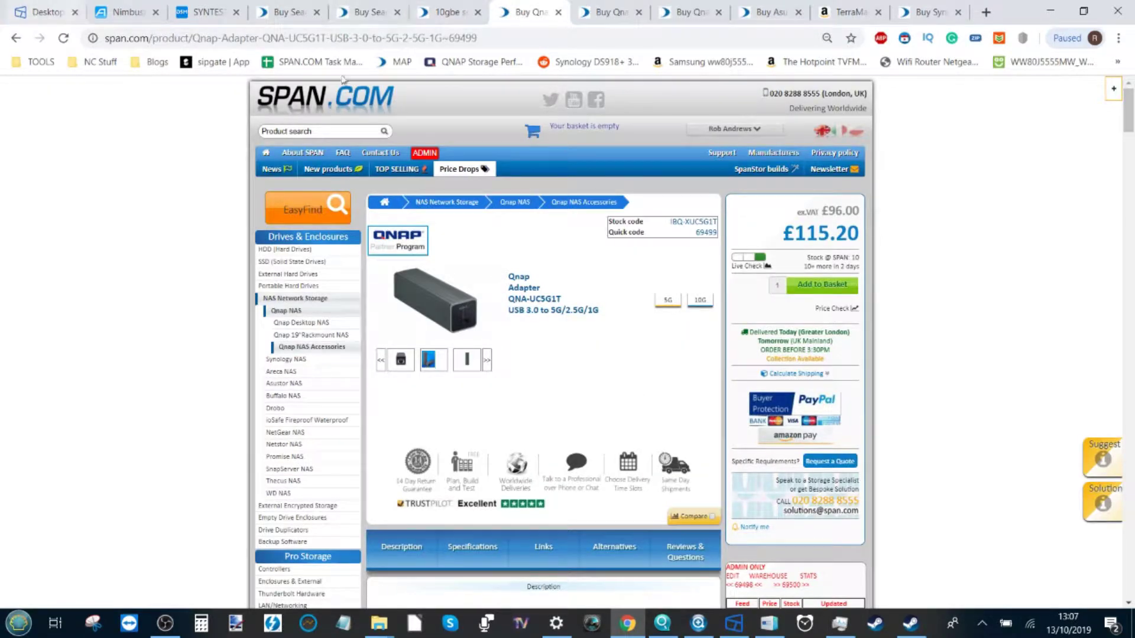
- Review the QNA-UC5G1T and QNA-T310G1T adapter pages, then the IronWolf 2TB drive page
left_click(615, 7)
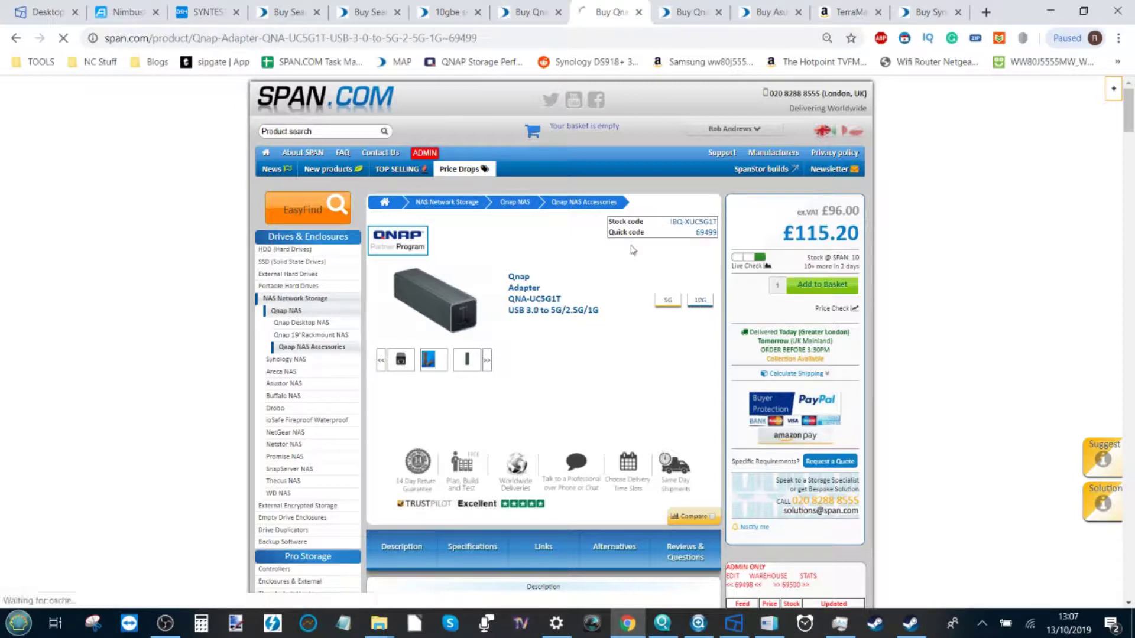
left_click(519, 6)
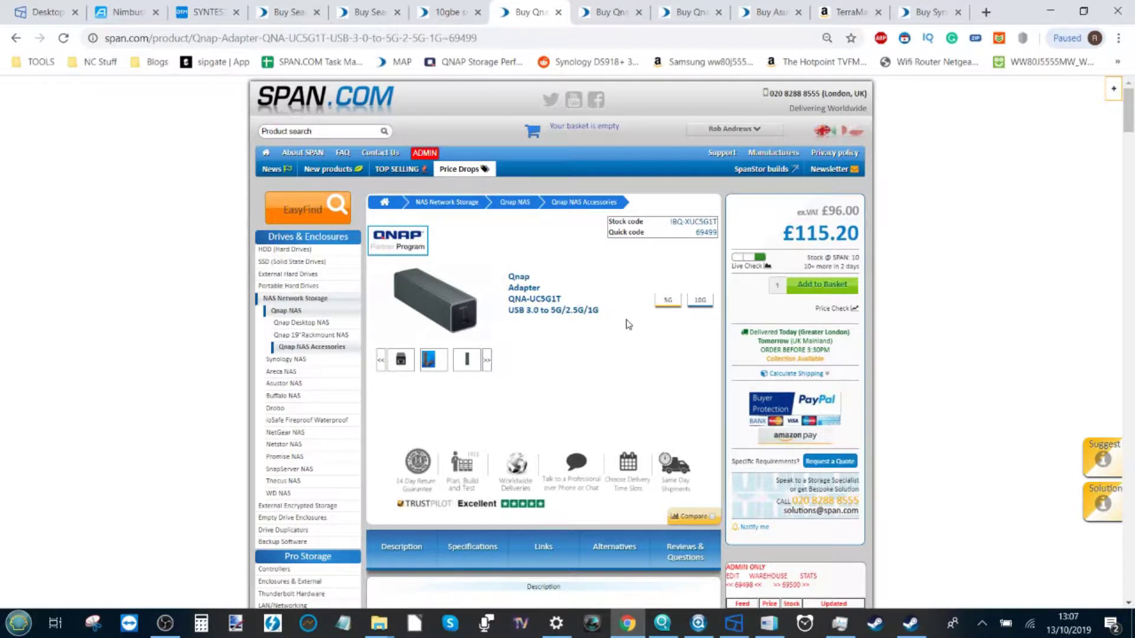
left_click(609, 12)
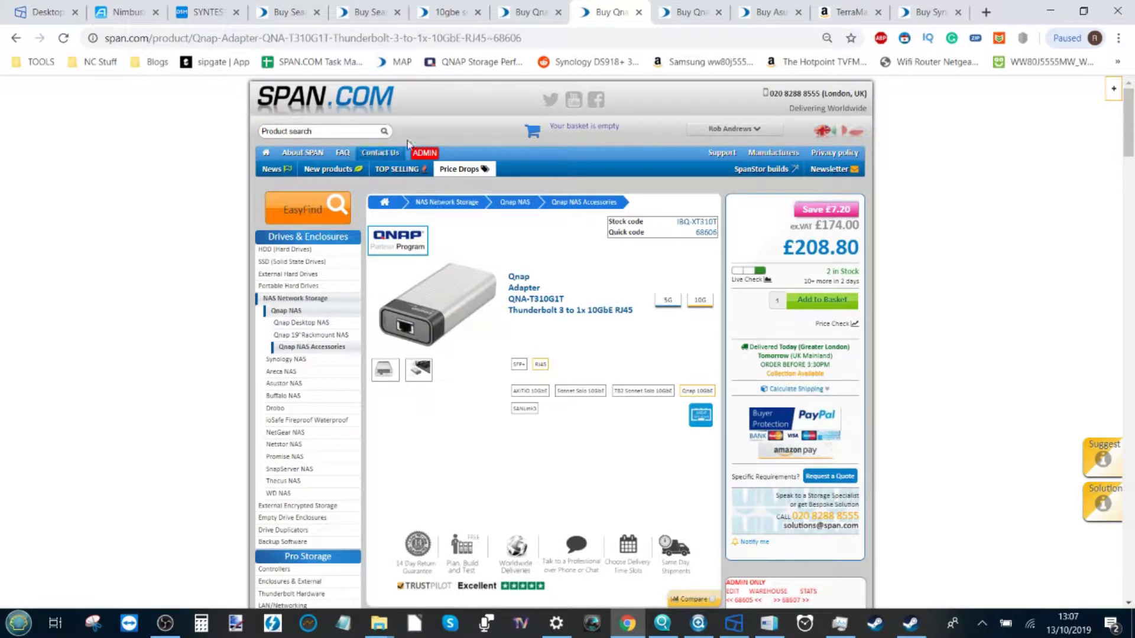
left_click(445, 10)
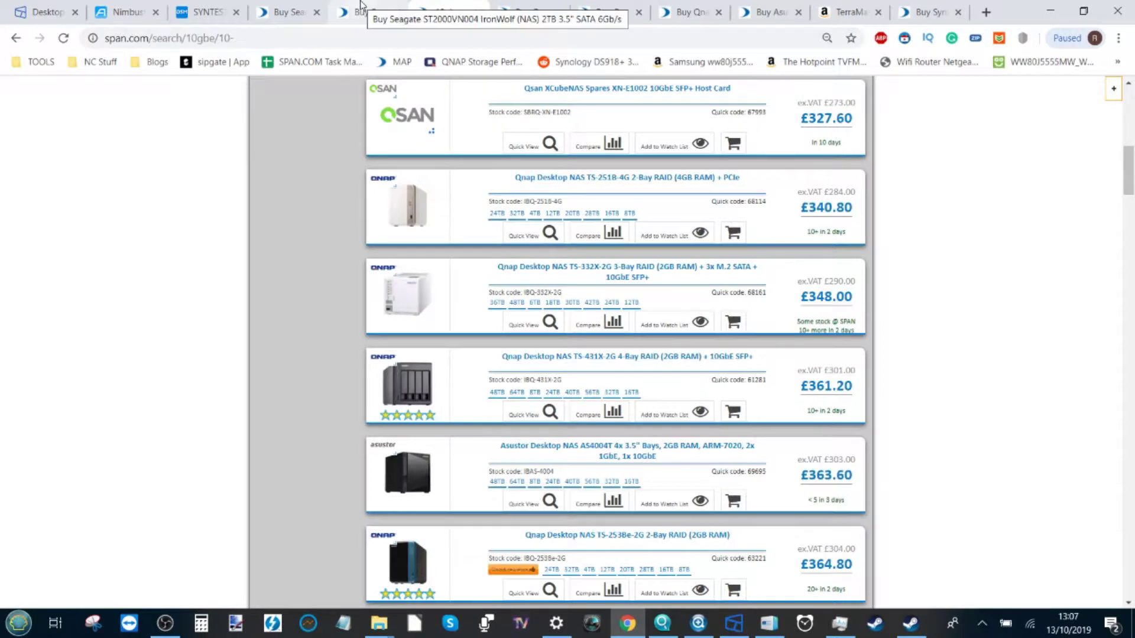
left_click(368, 11)
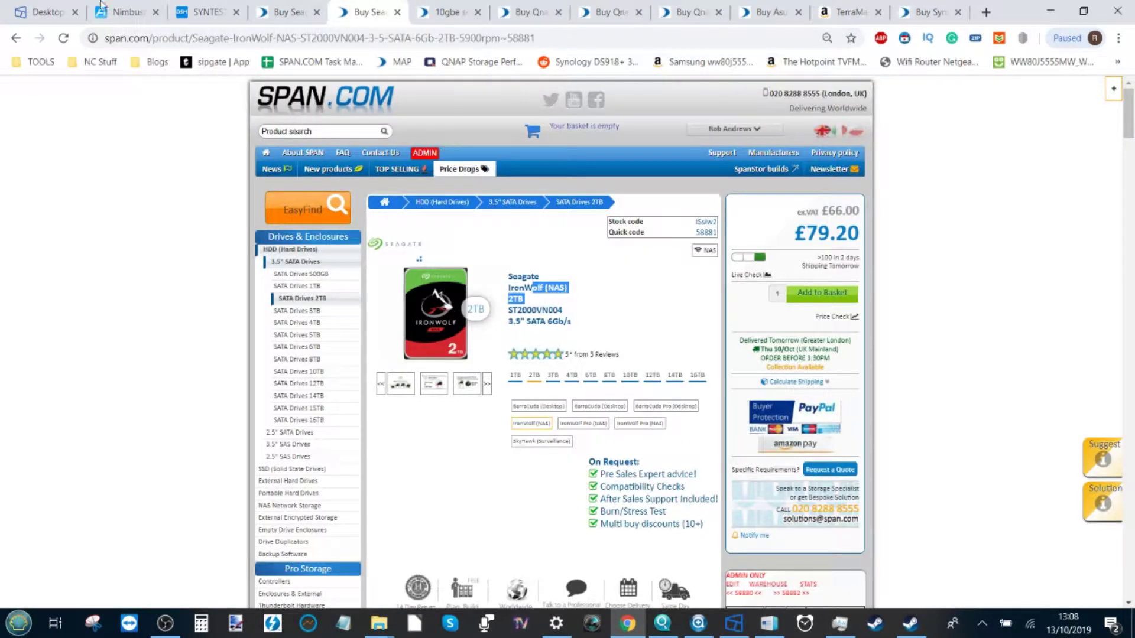
left_click(60, 6)
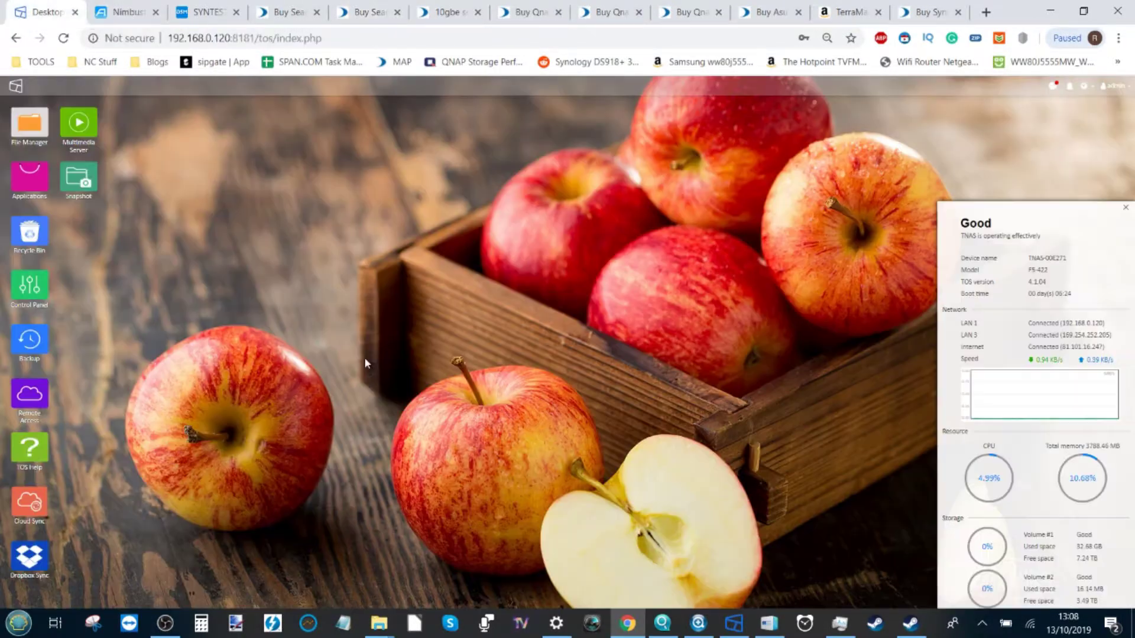
left_click(910, 623)
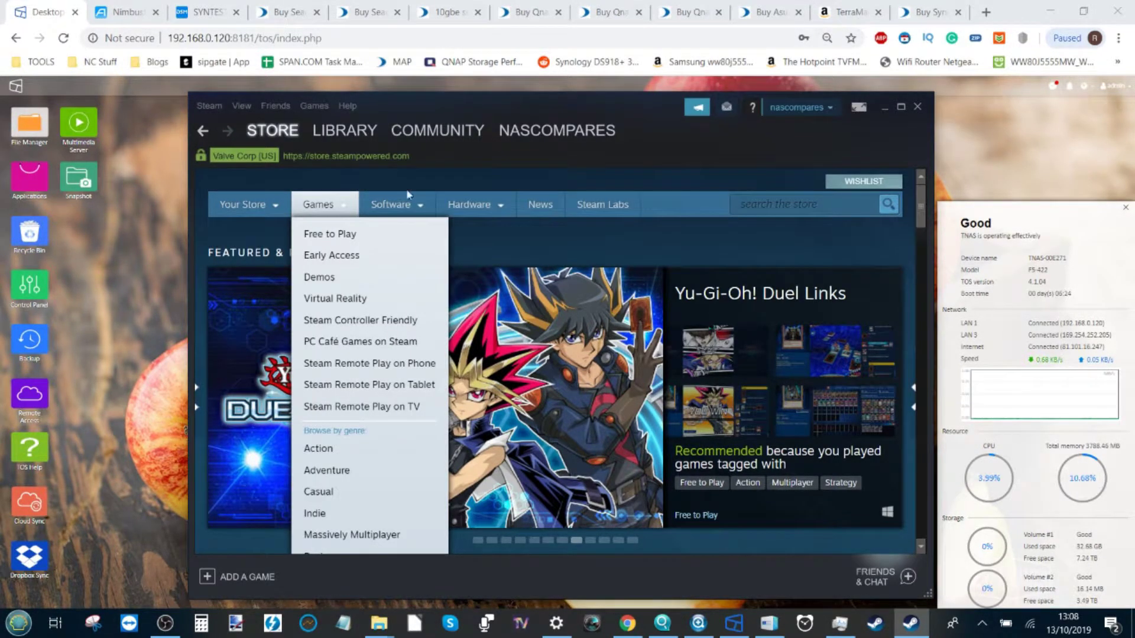
mouse_move(346, 133)
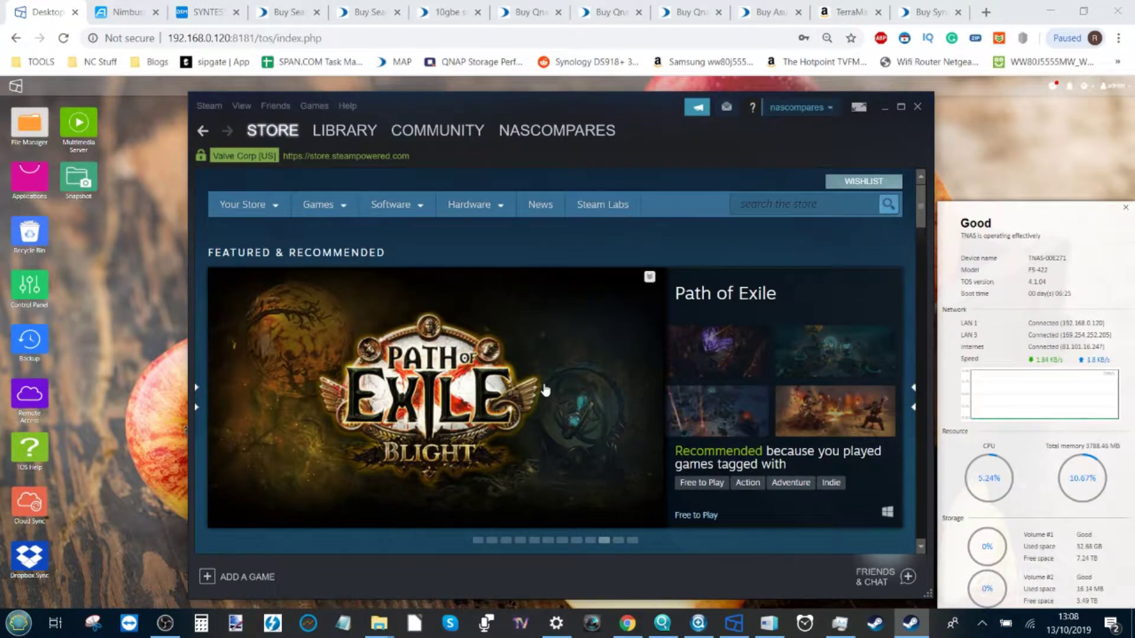
left_click(885, 107)
left_click(734, 623)
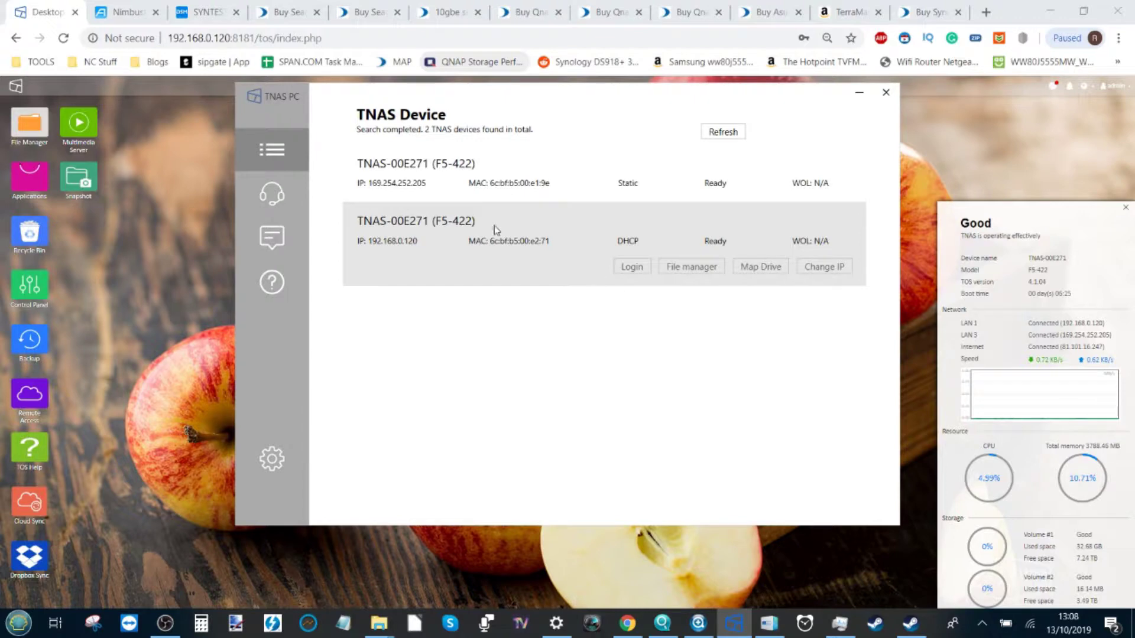
left_click(210, 233)
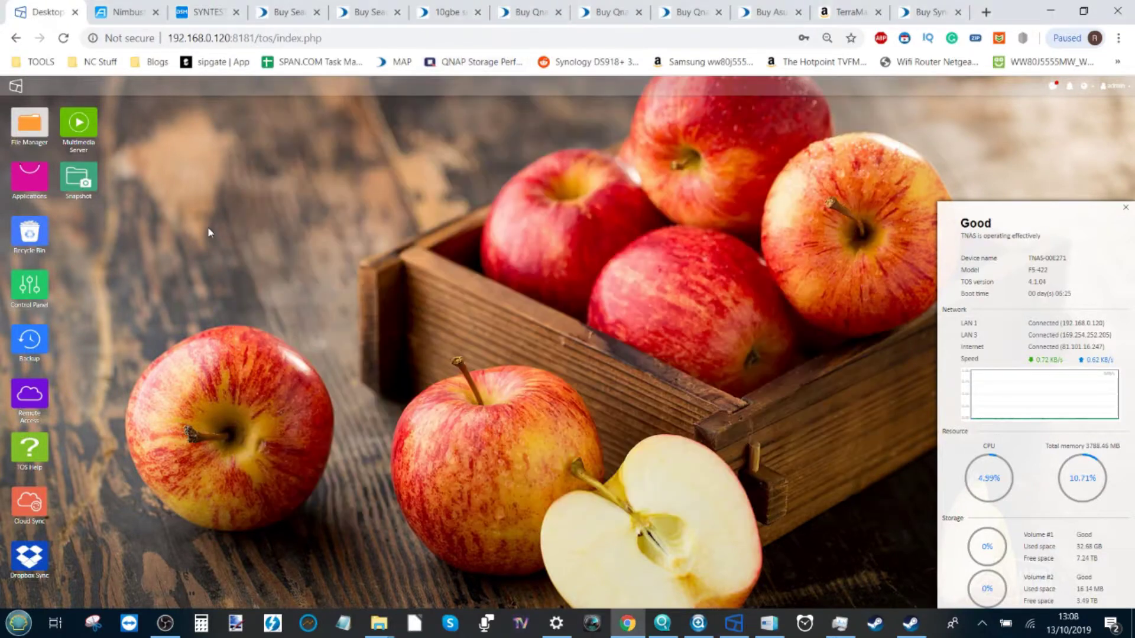
- Open File Manager, close the duplicate window, and create 'New folder' in public
left_click(31, 124)
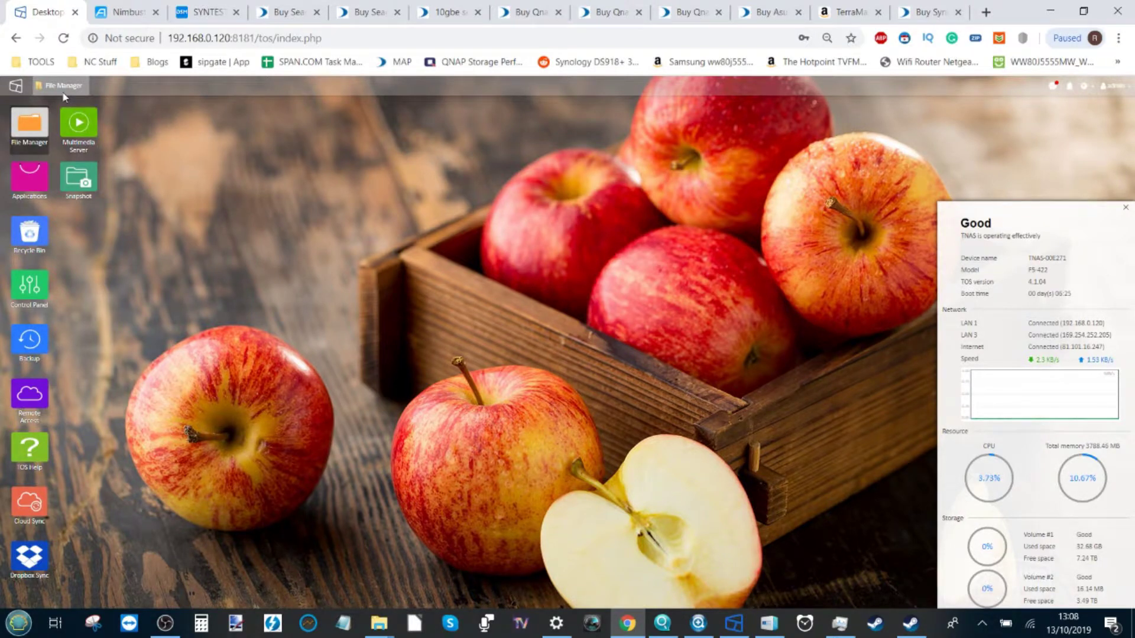
double_click(38, 116)
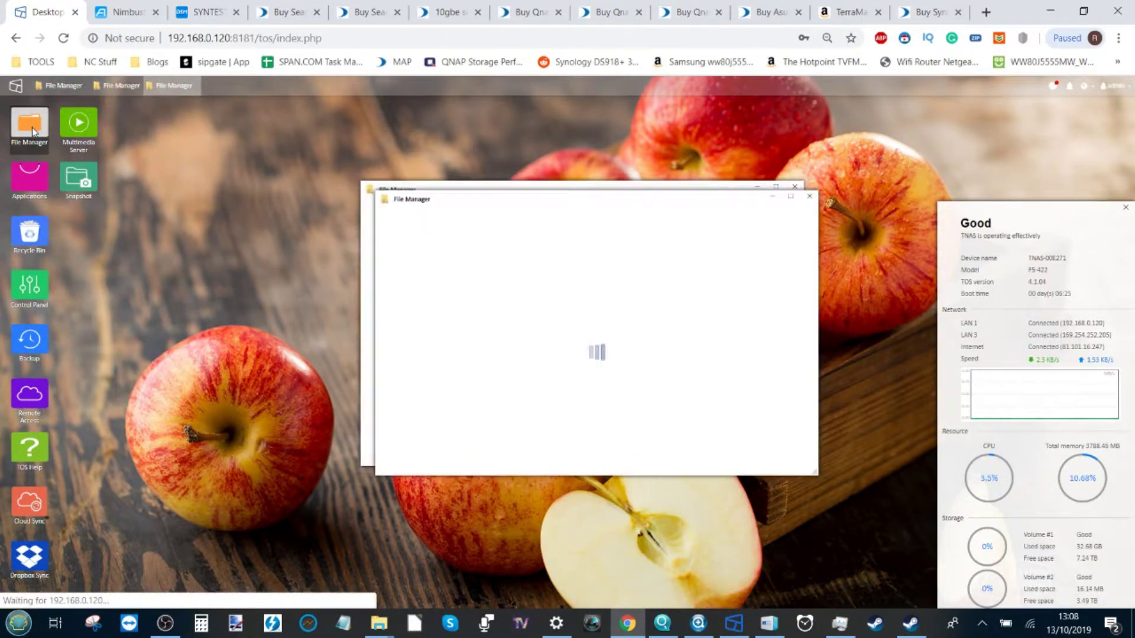
left_click(809, 197)
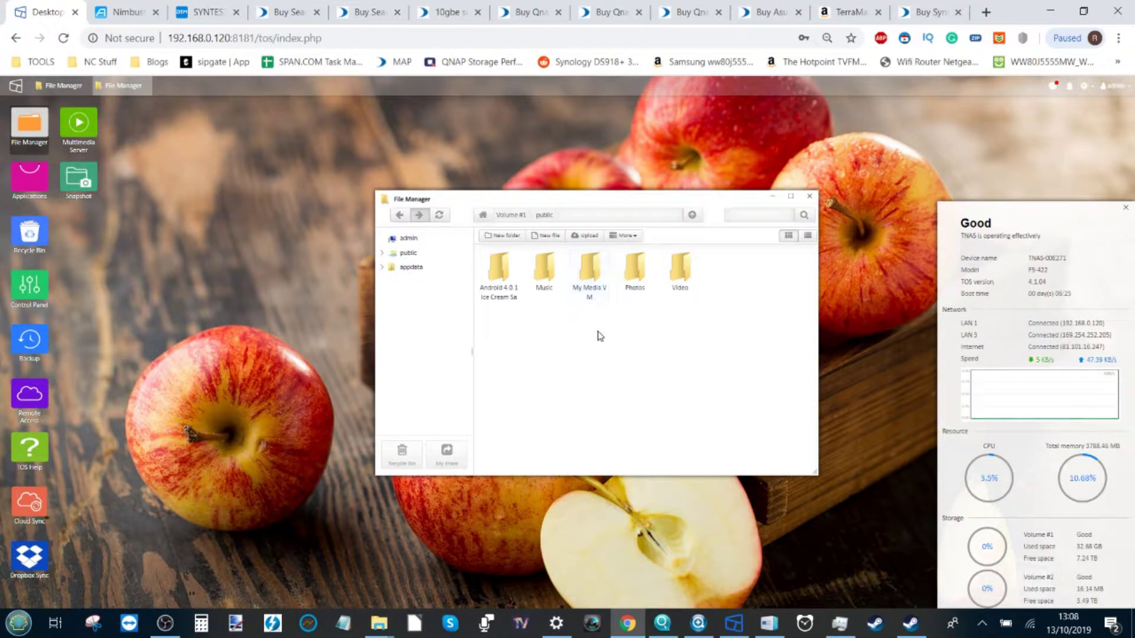
left_click(500, 236)
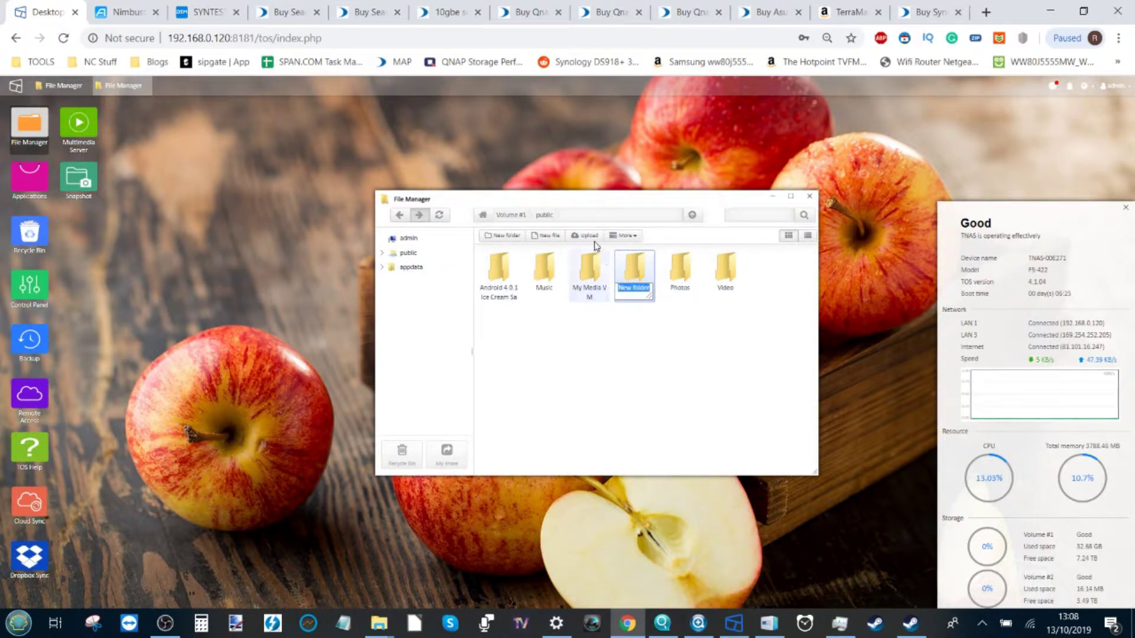
left_click(419, 313)
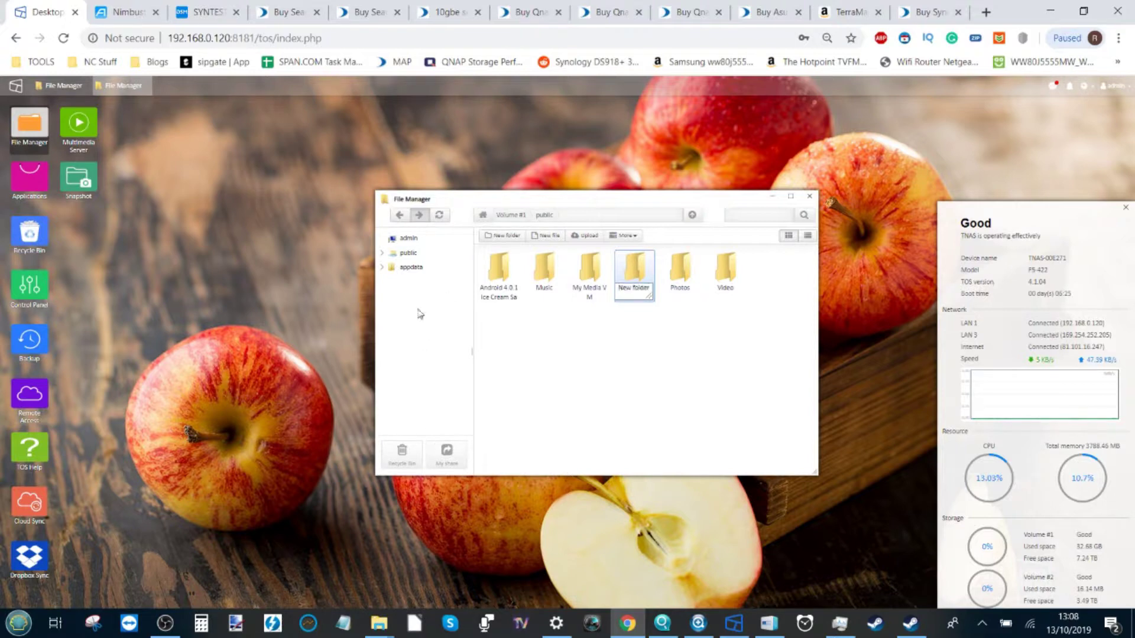
- Add a second folder, 'New folder(0)', from the right-click menu and select public
right_click(598, 352)
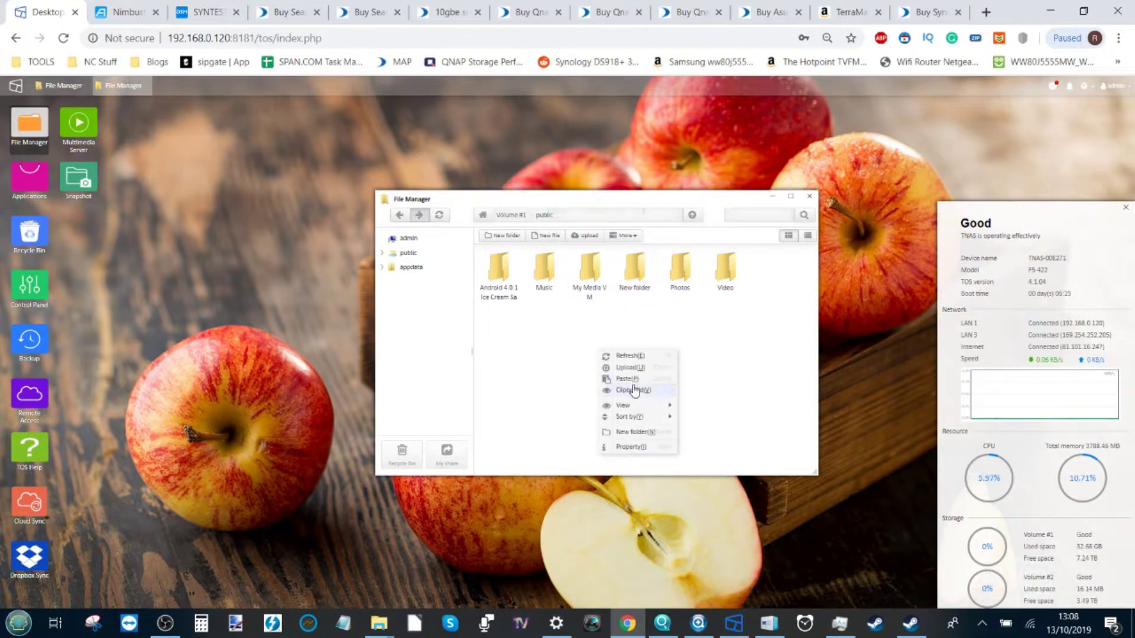
left_click(641, 435)
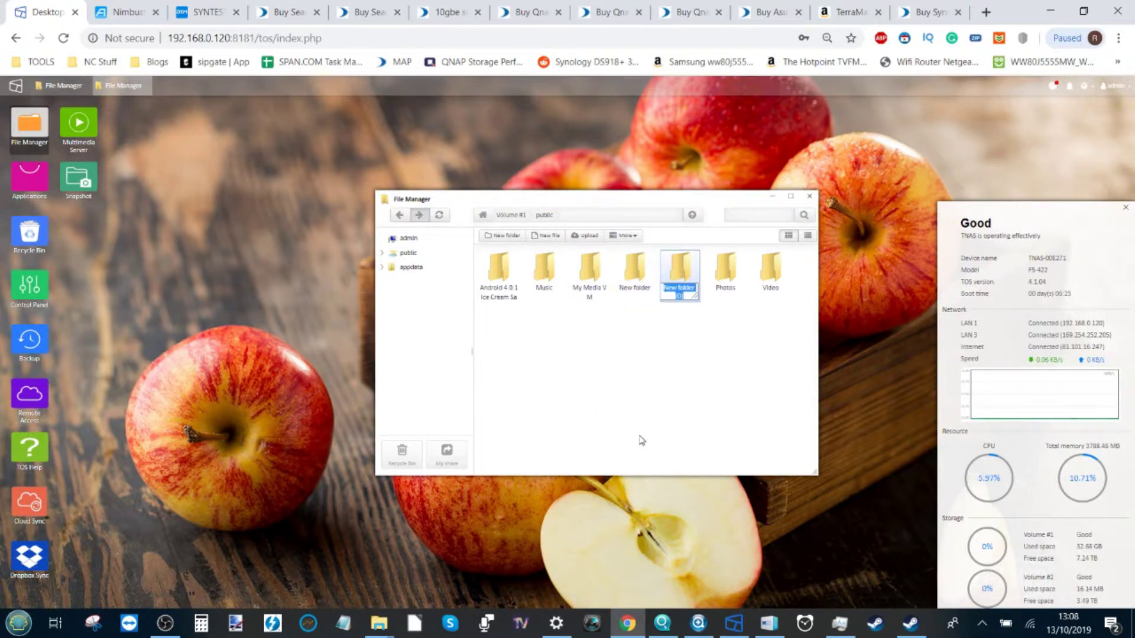
left_click(623, 236)
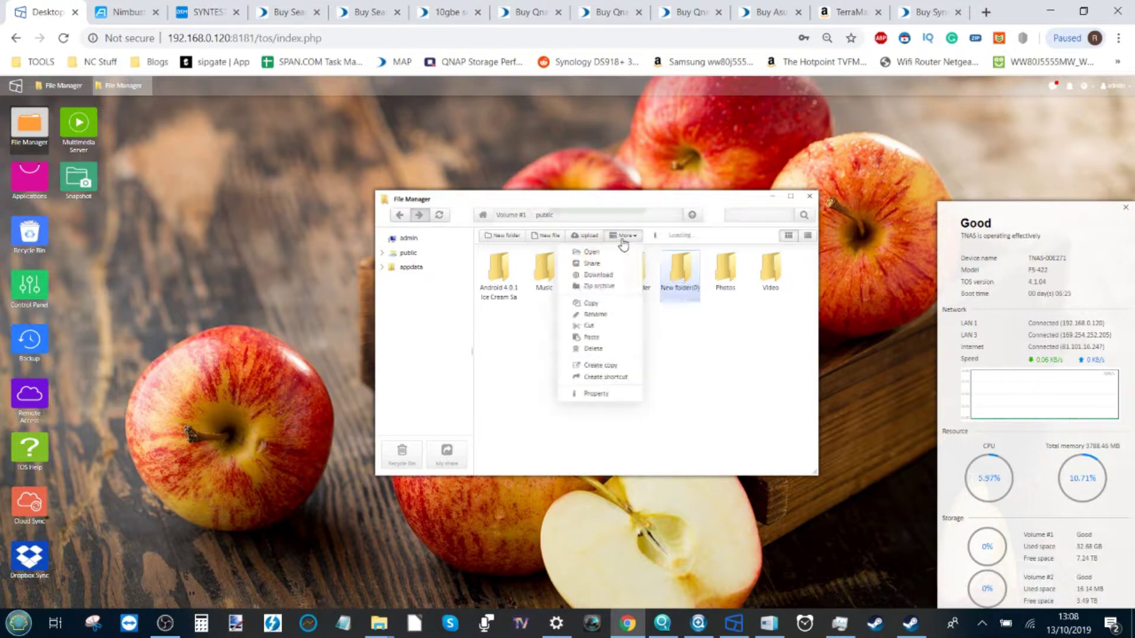
left_click(704, 375)
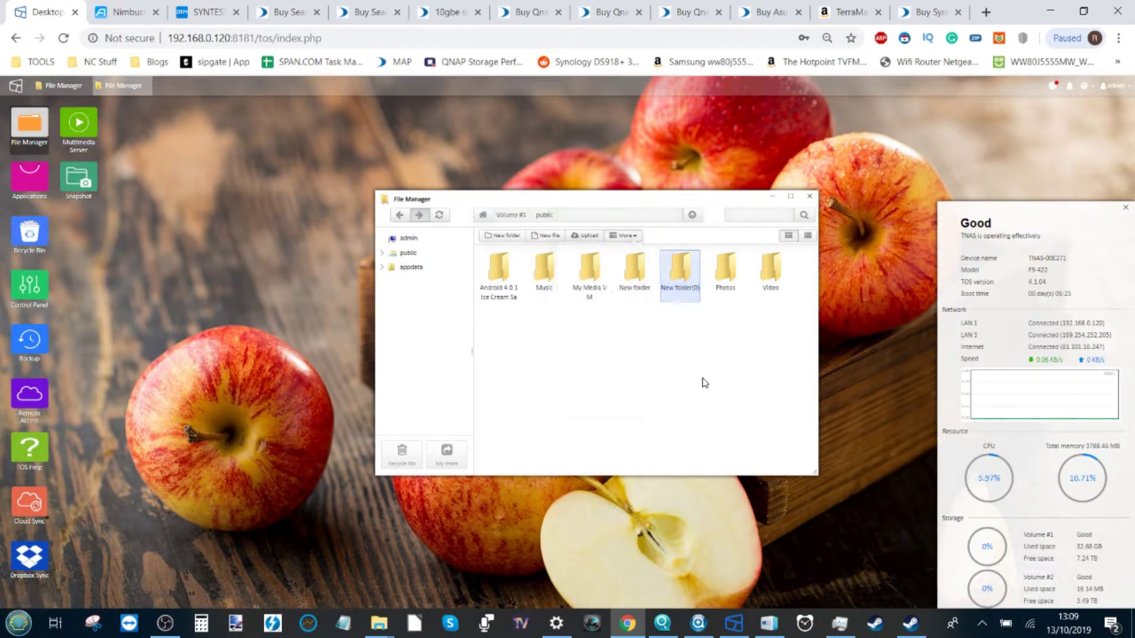
left_click(405, 252)
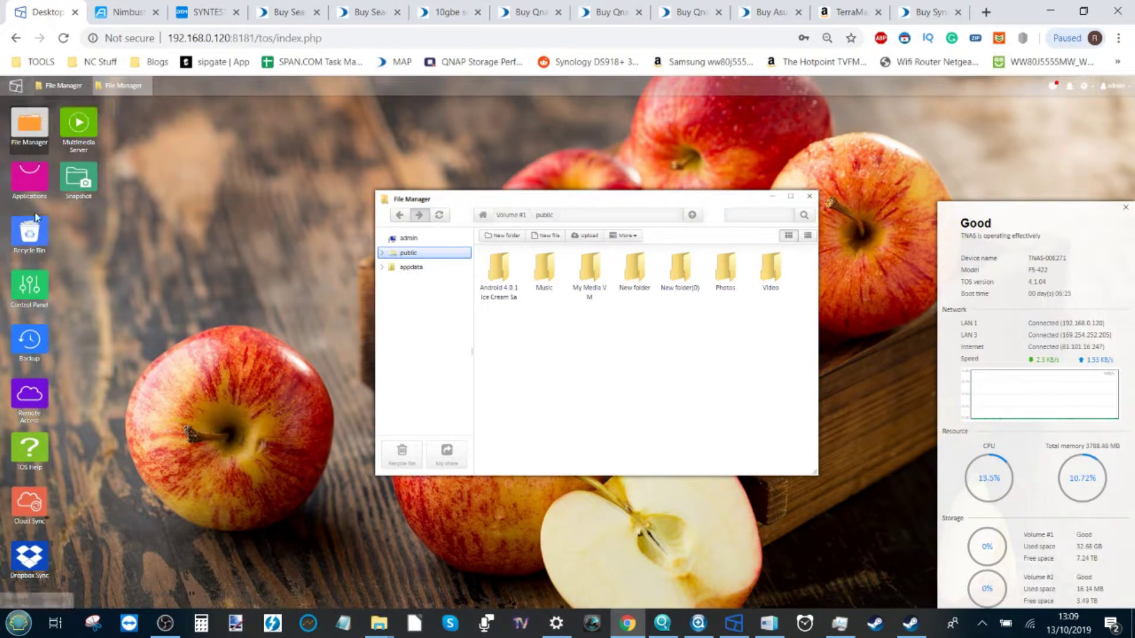
- Confirm Snapshot Recovery lists no snapshots, close Snapshot, and switch to Steam
left_click(79, 177)
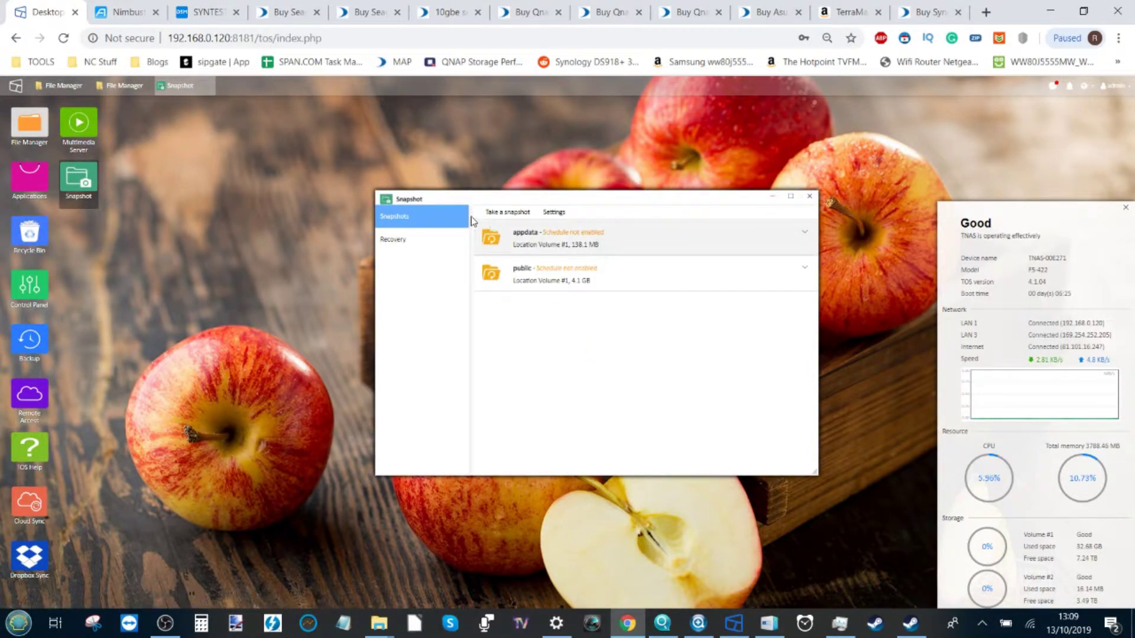
left_click(411, 239)
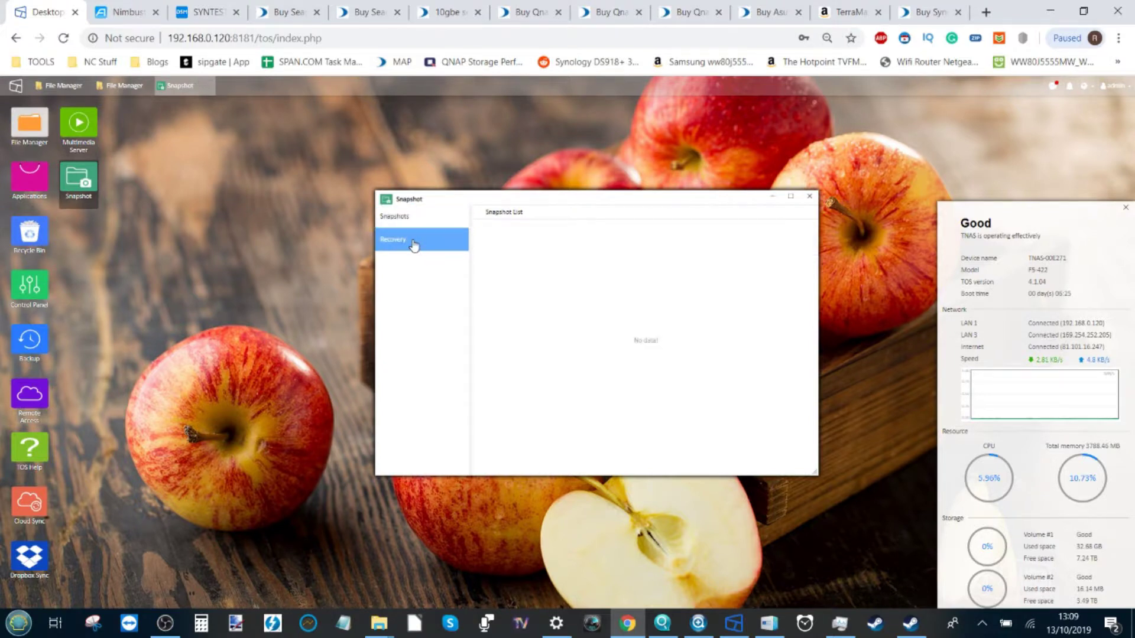
left_click(808, 196)
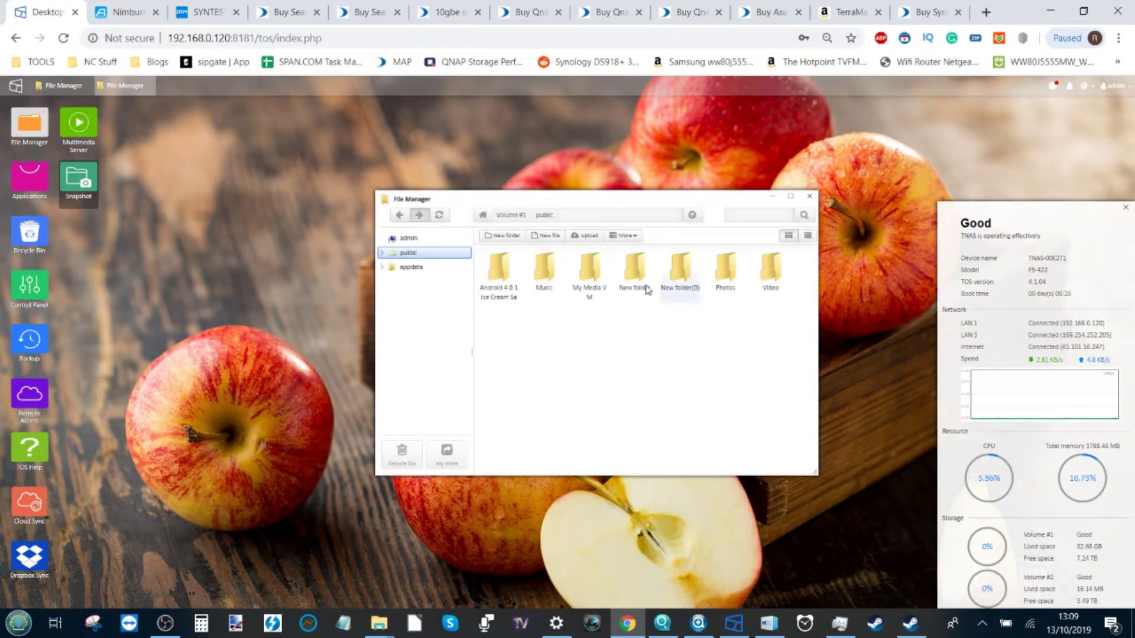
left_click(920, 627)
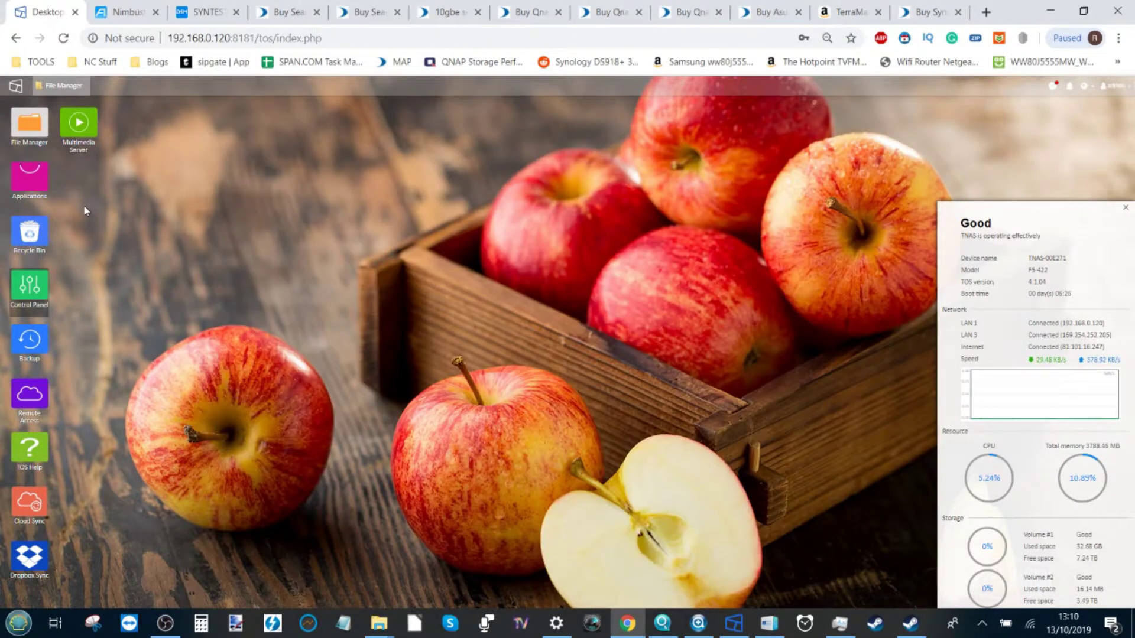
- Open Control Panel's Shared Folder list (appdata, public) and start a new shared folder
left_click(22, 285)
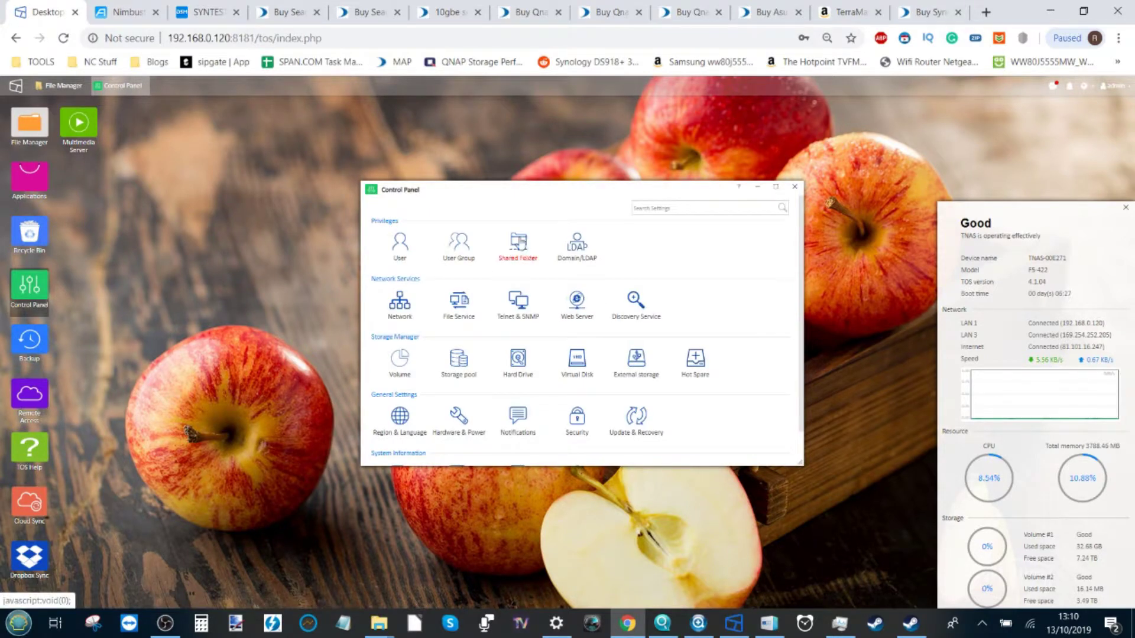
left_click(519, 245)
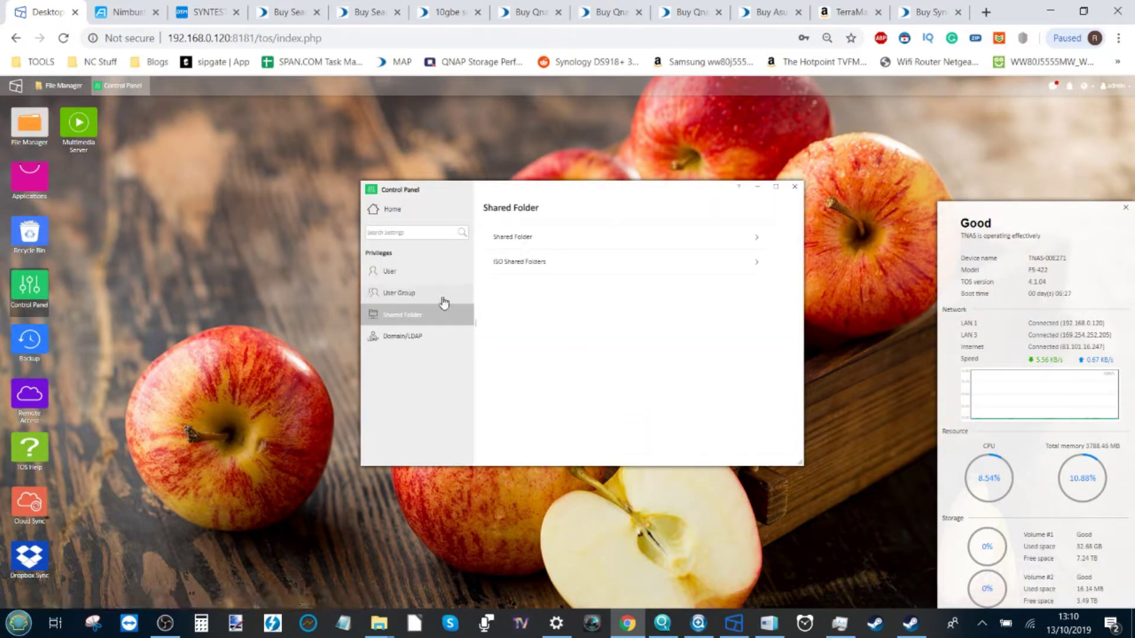
left_click(540, 244)
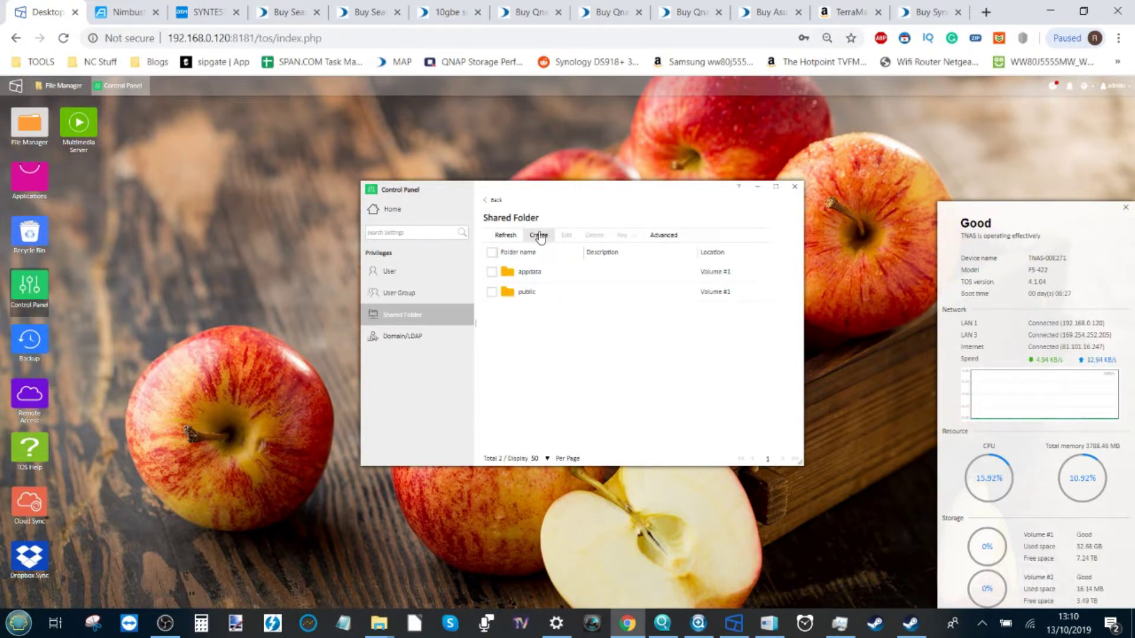
left_click(538, 235)
- Name the new shared folder 'steamLibrary' and advance through the encryption and permission pages
left_click(614, 262)
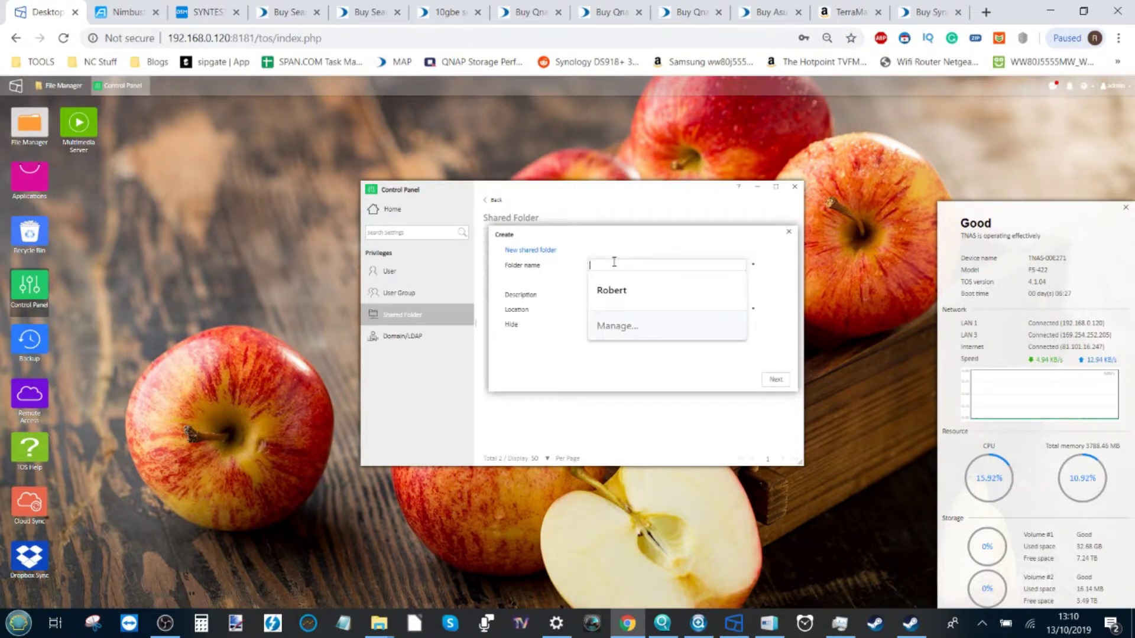
type("s")
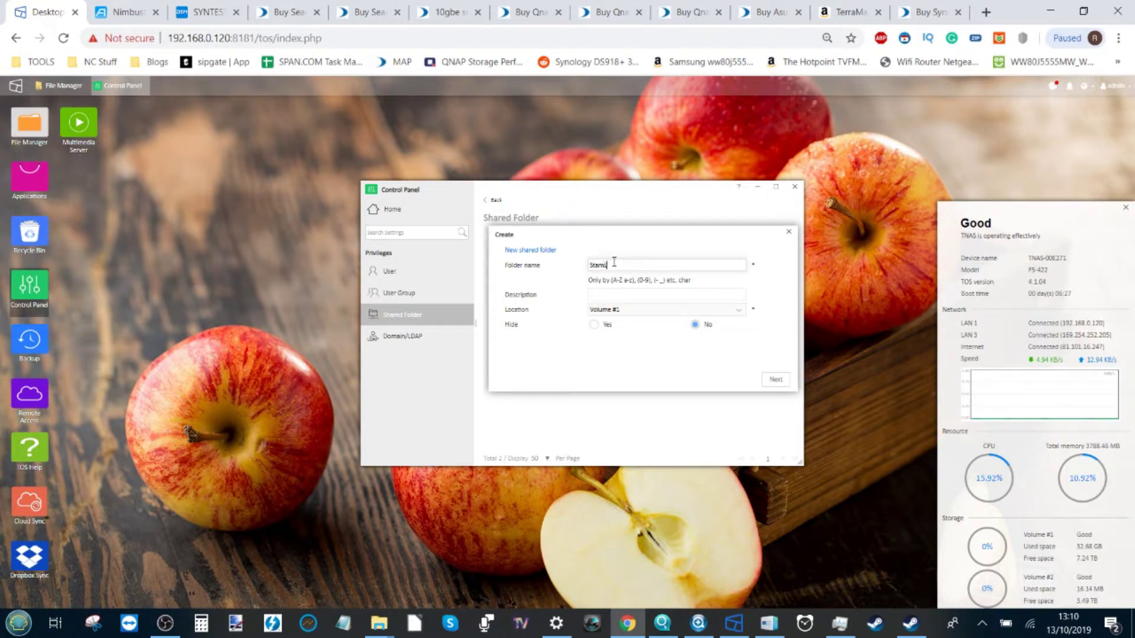
type("teamLibrary")
left_click(776, 380)
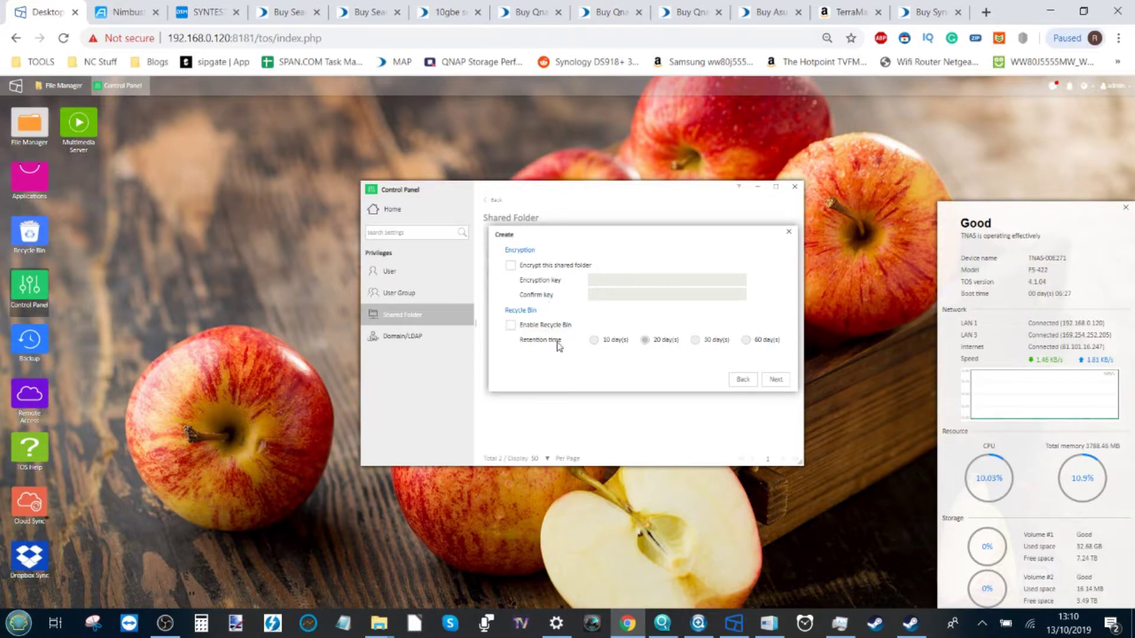
left_click(776, 380)
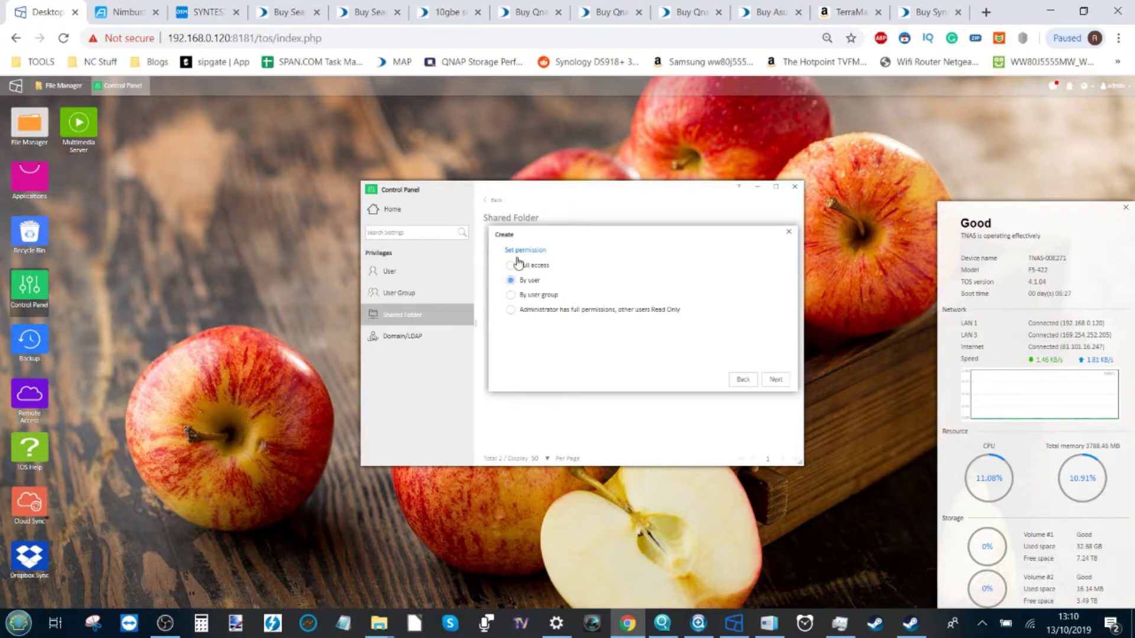
left_click(777, 382)
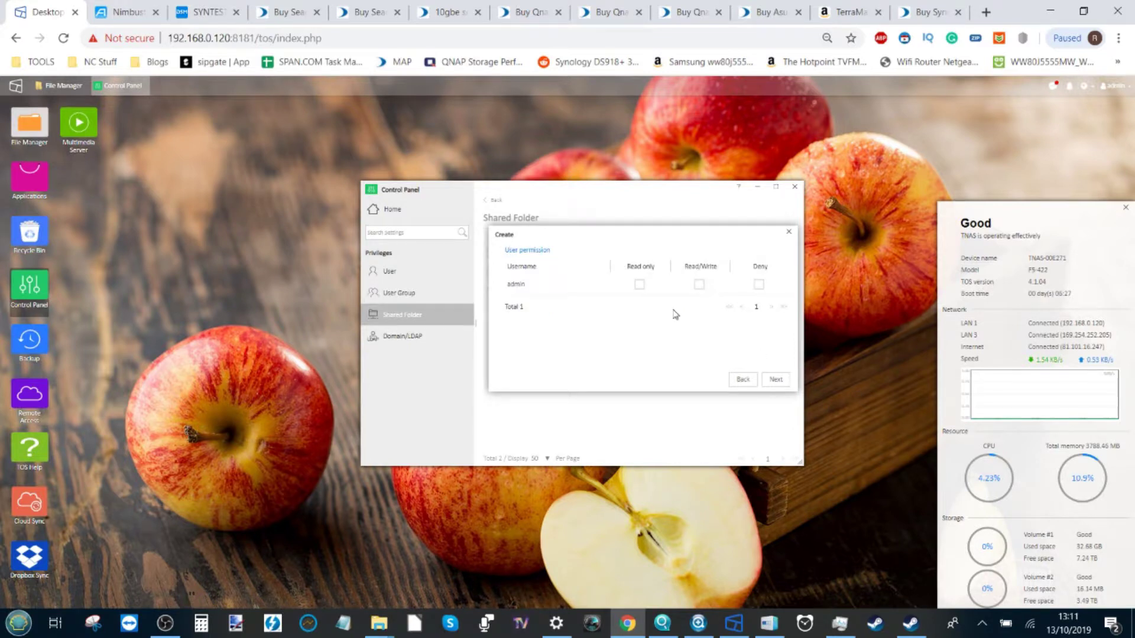
- Give admin Read/Write access, create the folder, and close the Control Panel
left_click(698, 285)
left_click(776, 380)
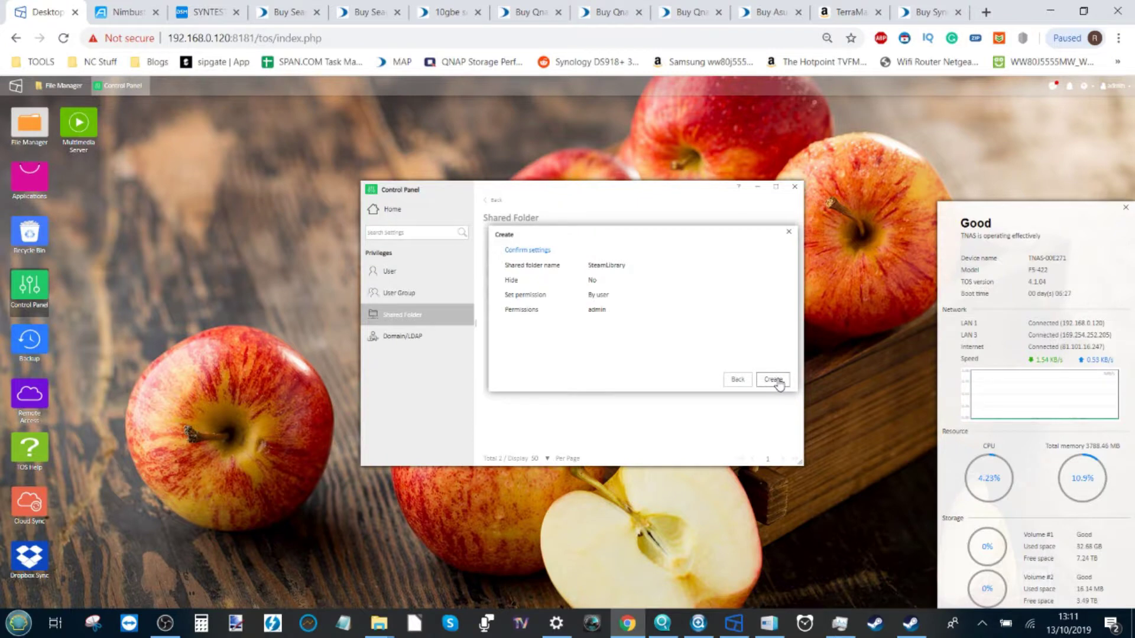
left_click(771, 378)
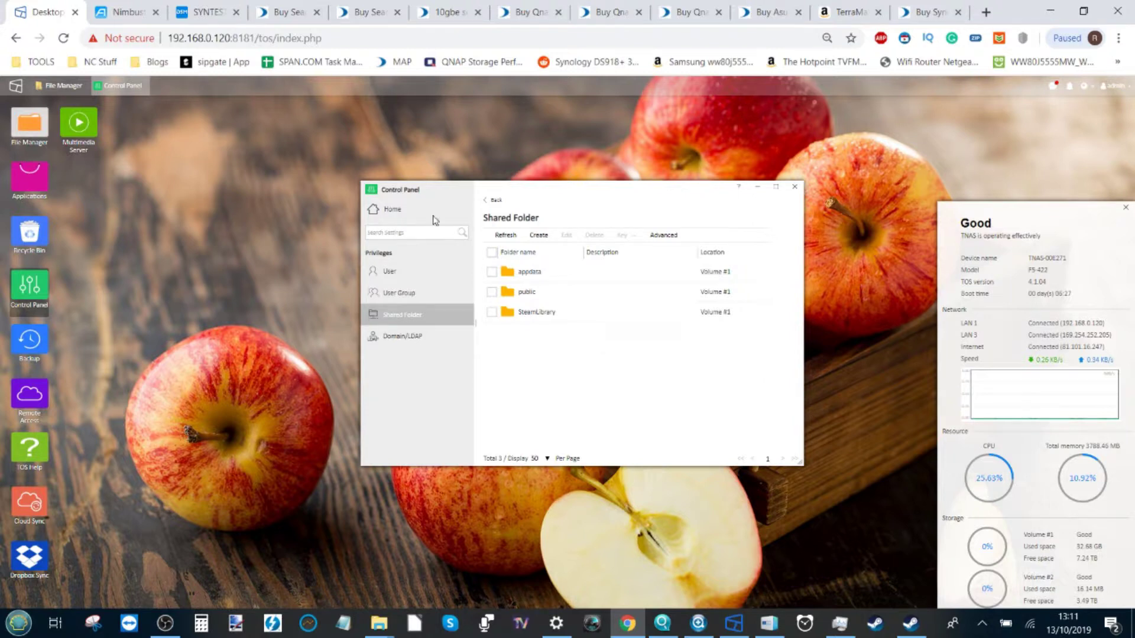
left_click(795, 186)
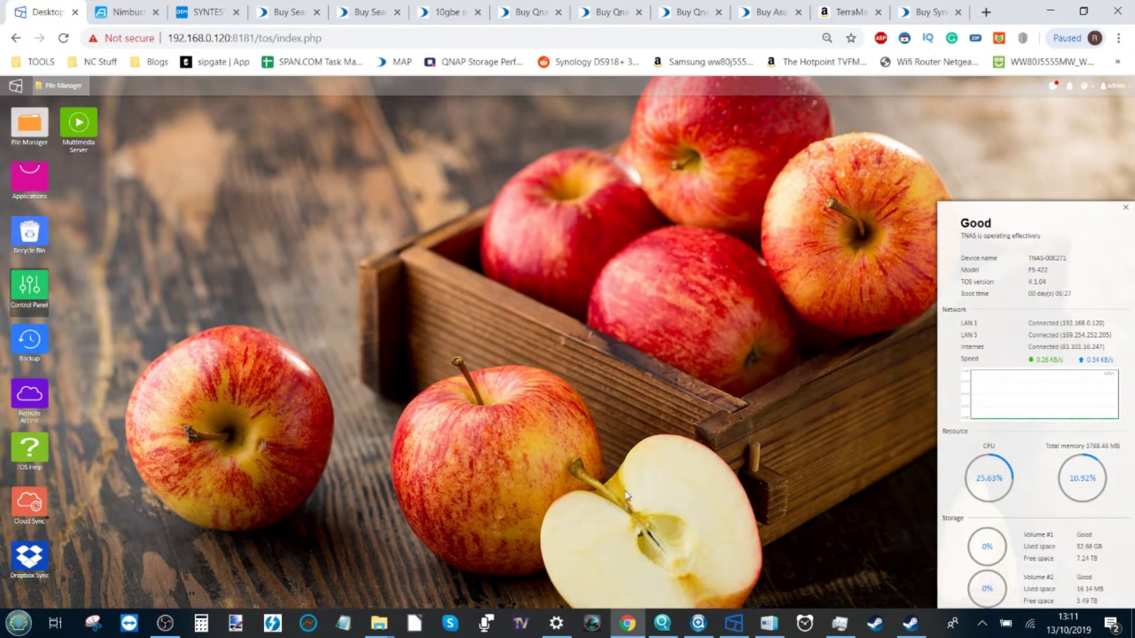
- In TNAS PC, refresh devices, start Map Drive for 169.254.252.205 and submit the network password
left_click(734, 625)
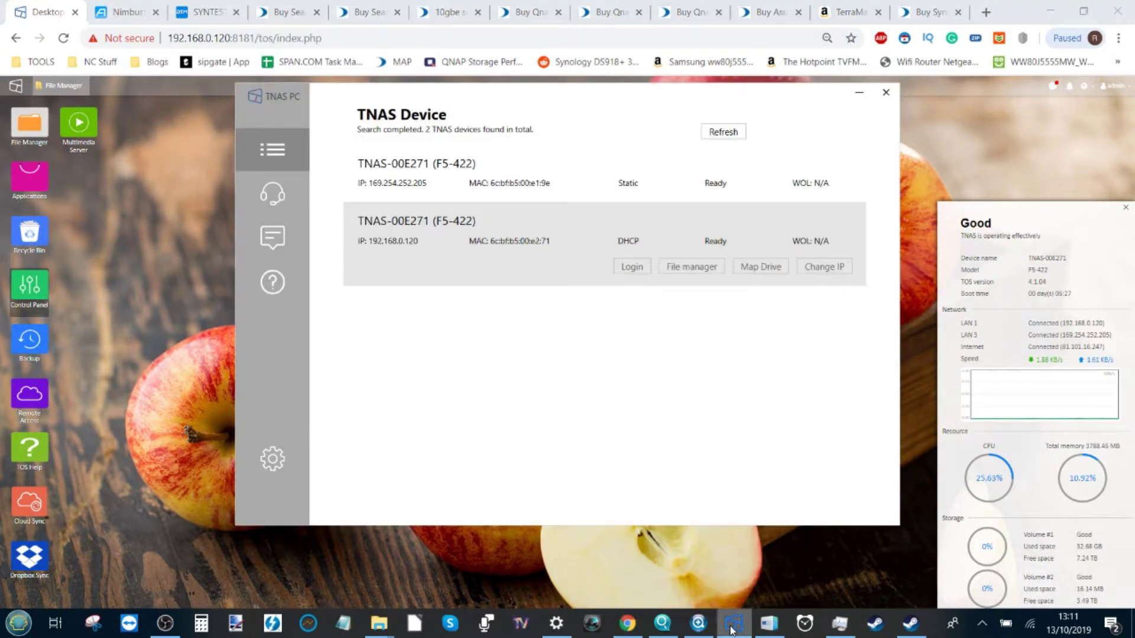
left_click(731, 133)
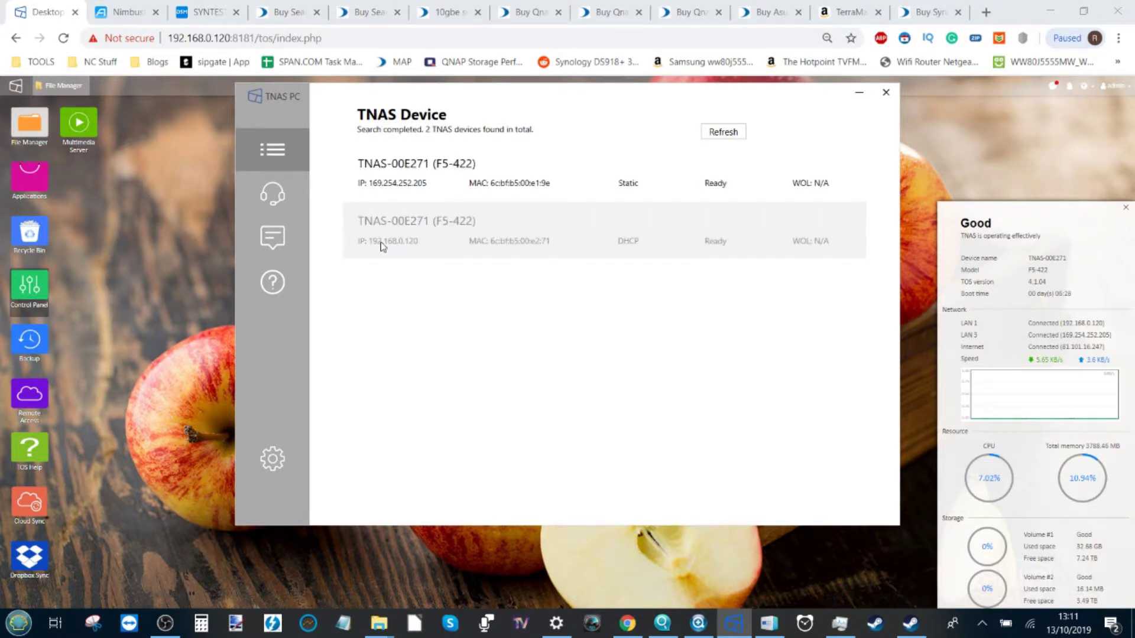
left_click(421, 172)
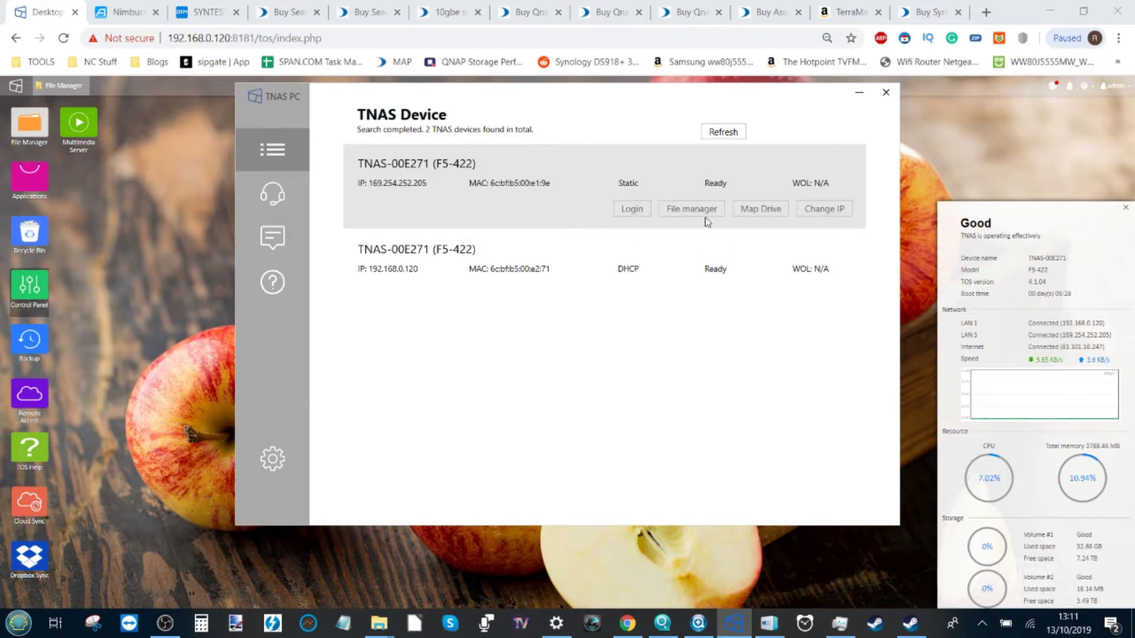
left_click(763, 210)
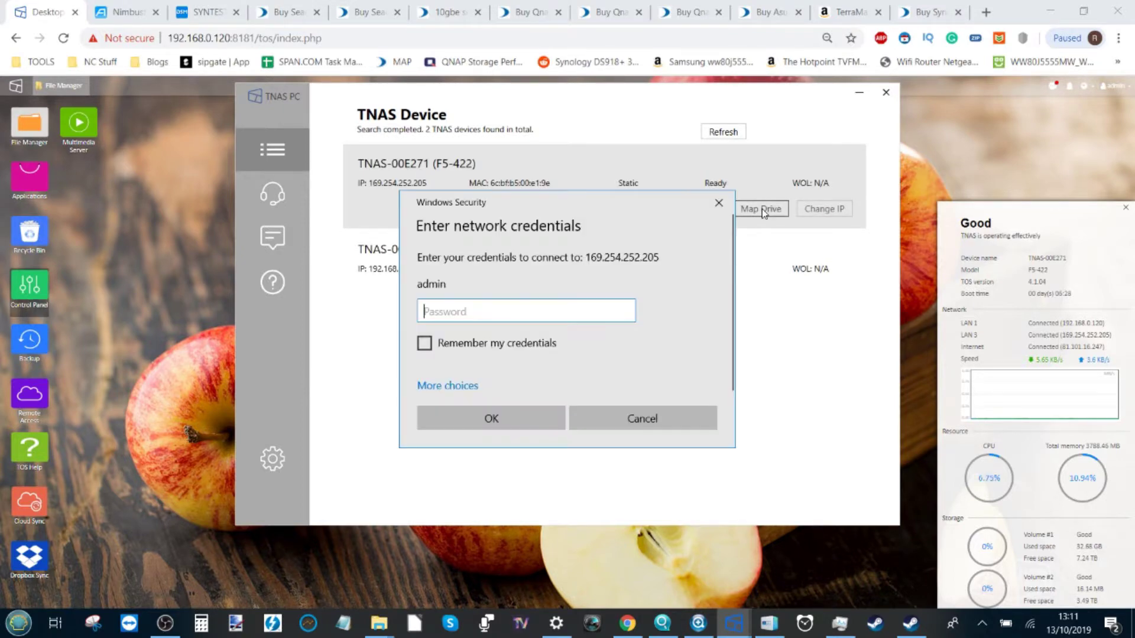
type("*********")
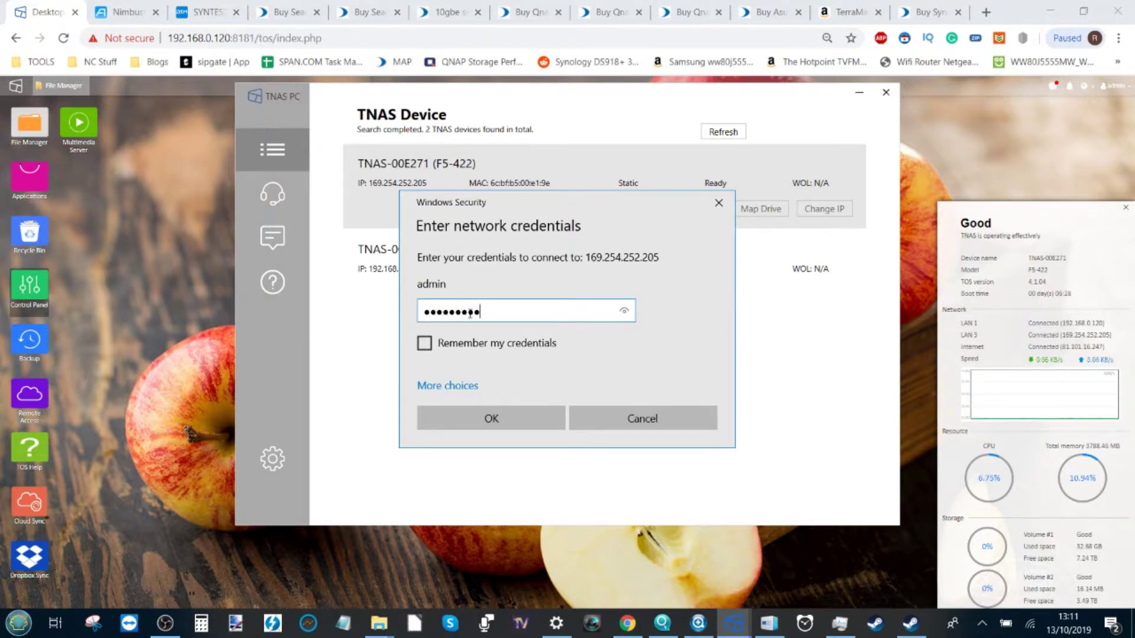
left_click(499, 418)
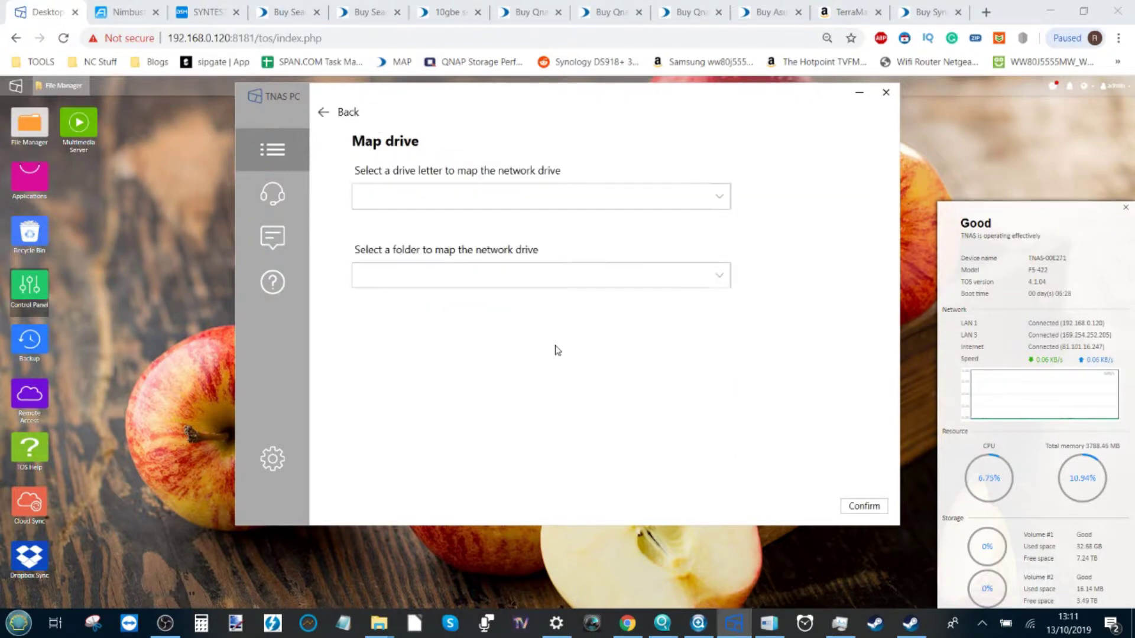
- Map the NAS SteamLibrary folder to drive letter S:, save the mapping, and close TNAS PC
left_click(721, 196)
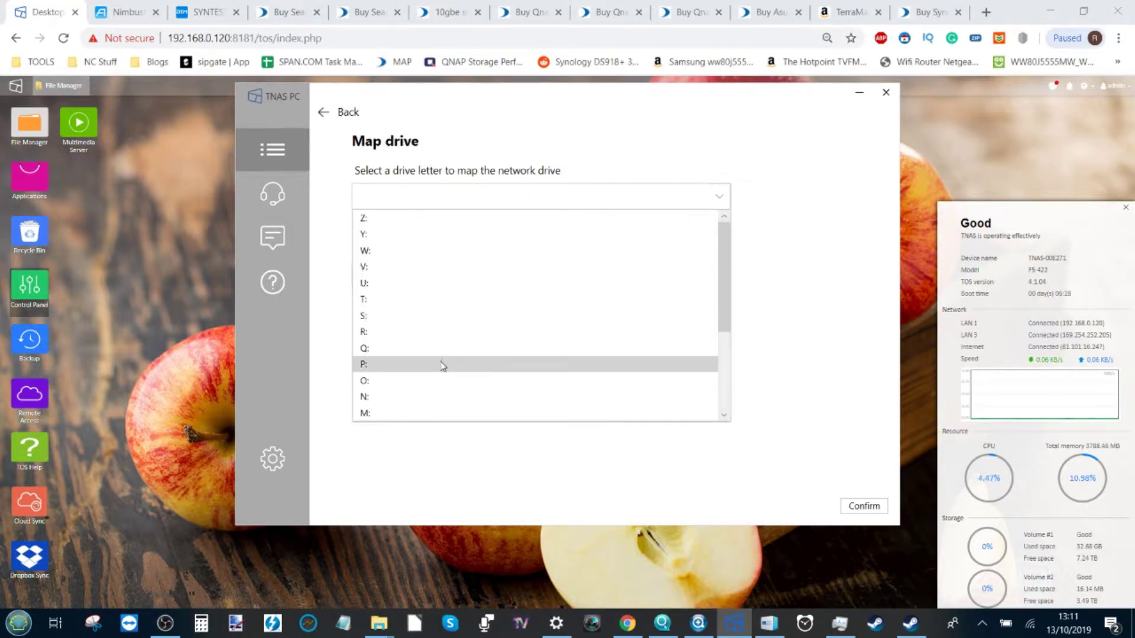
left_click(427, 321)
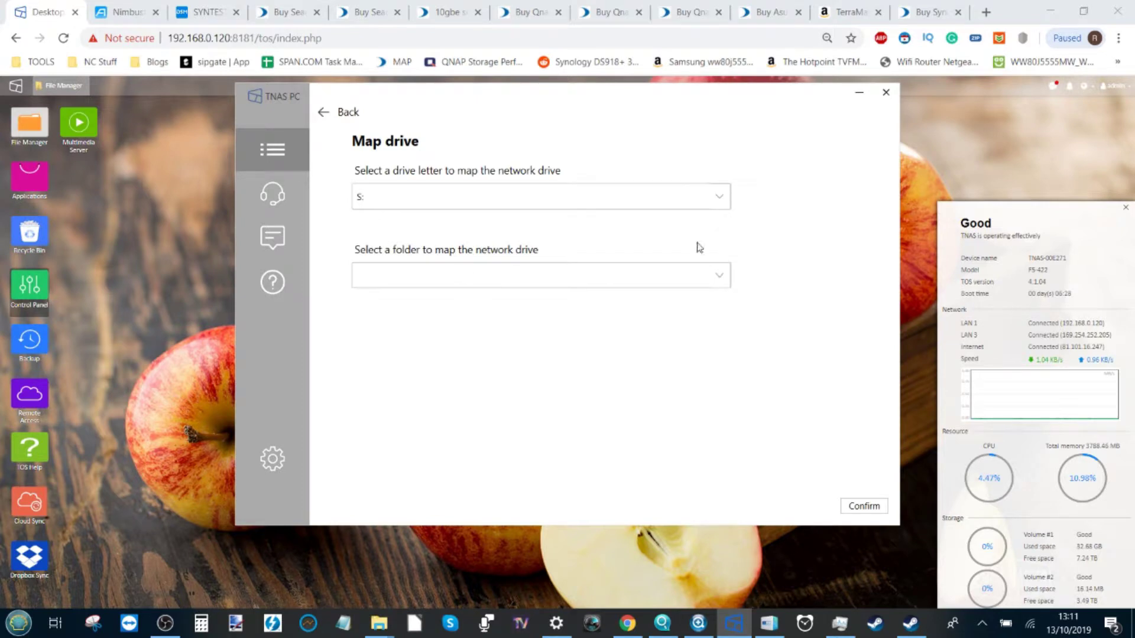
left_click(720, 275)
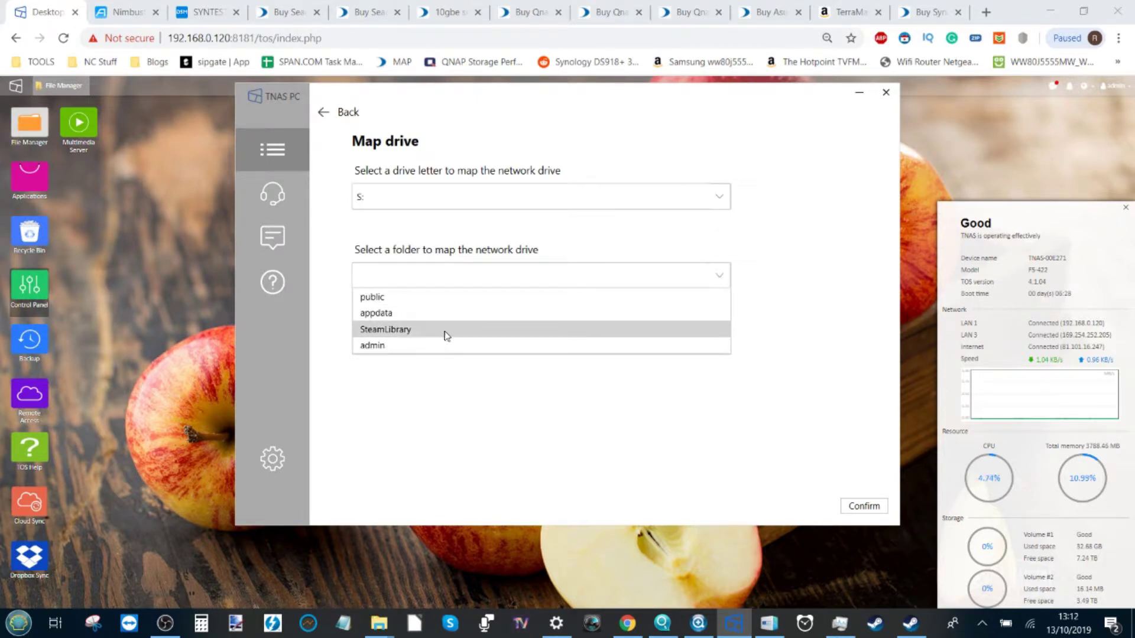
left_click(398, 331)
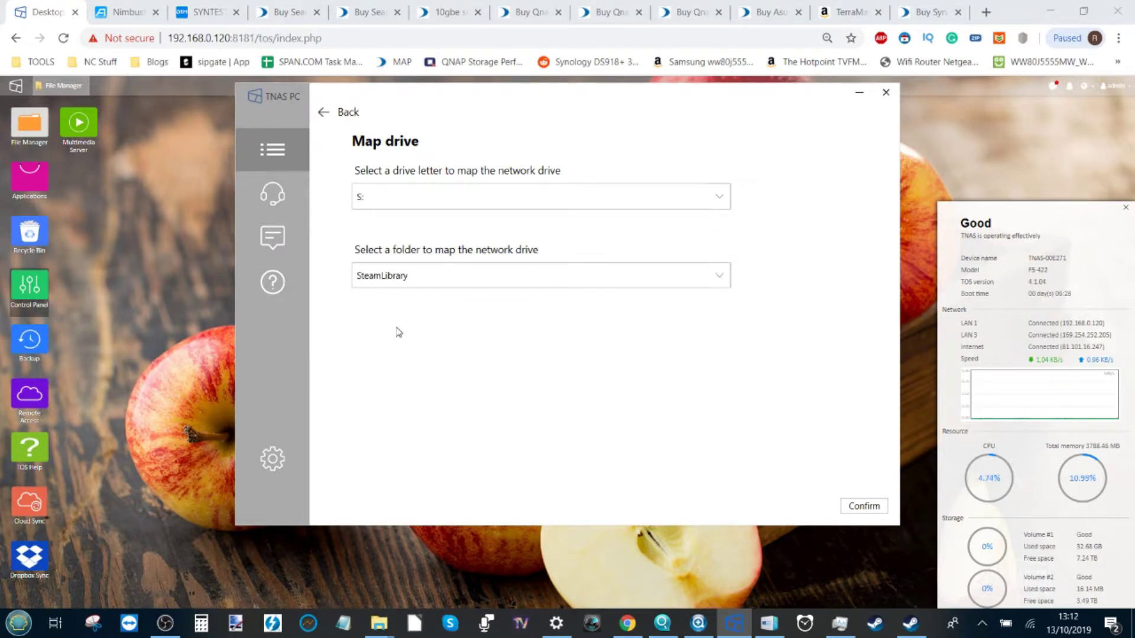
left_click(853, 508)
left_click(886, 94)
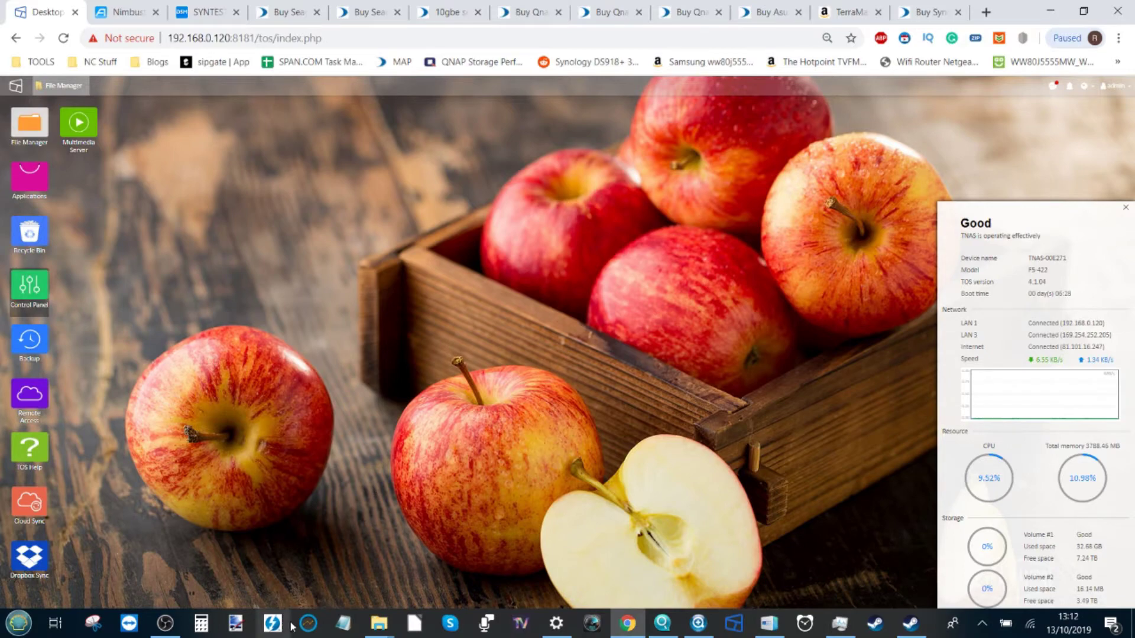
- Open This PC and select the SteamLibrary (S:) network drive, showing 7.23 TB free of 7.27 TB
mouse_move(376, 636)
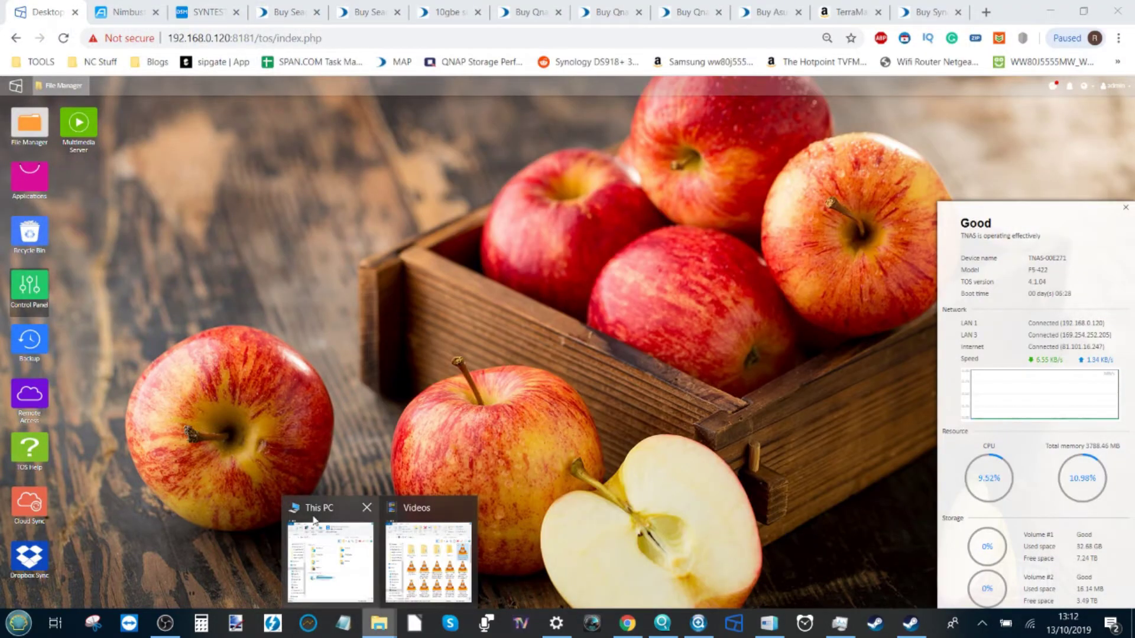
left_click(331, 532)
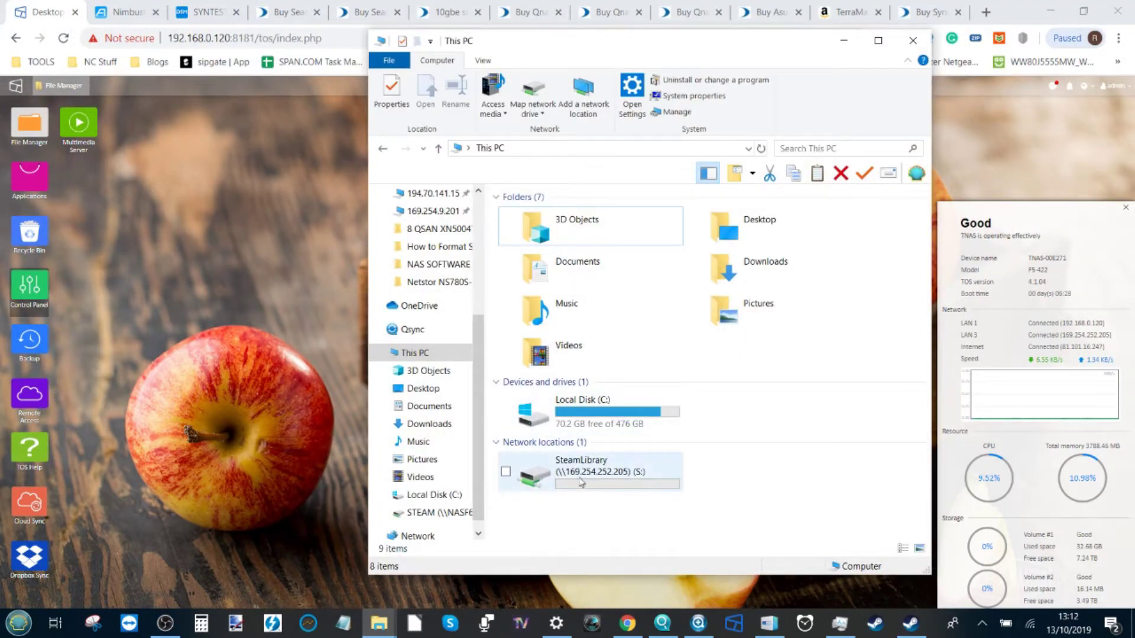
mouse_move(599, 476)
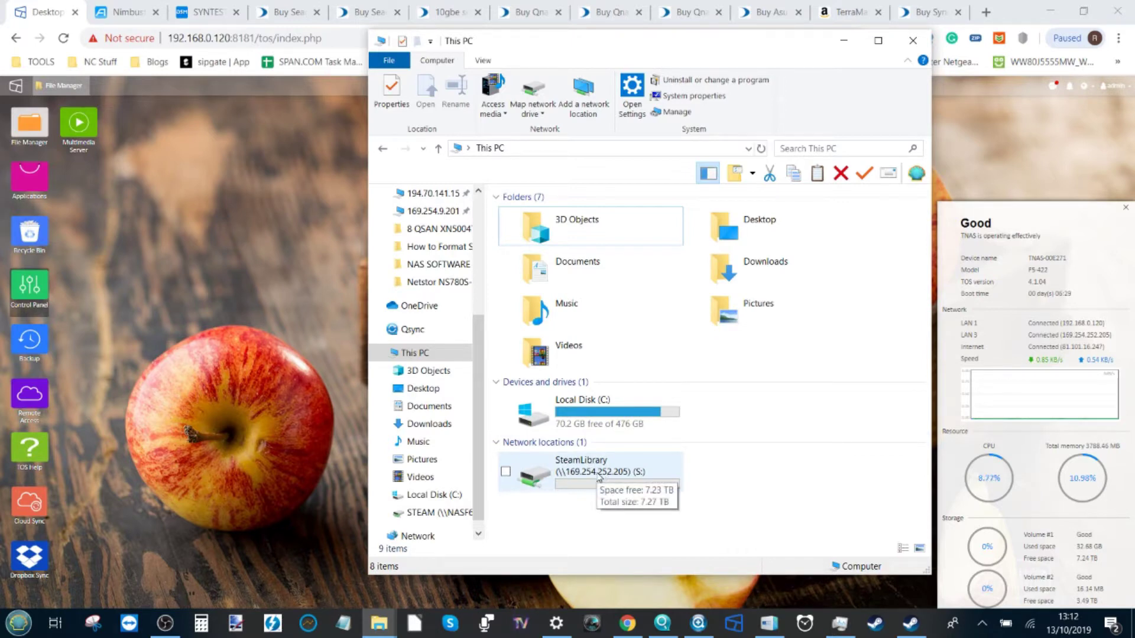
left_click(600, 476)
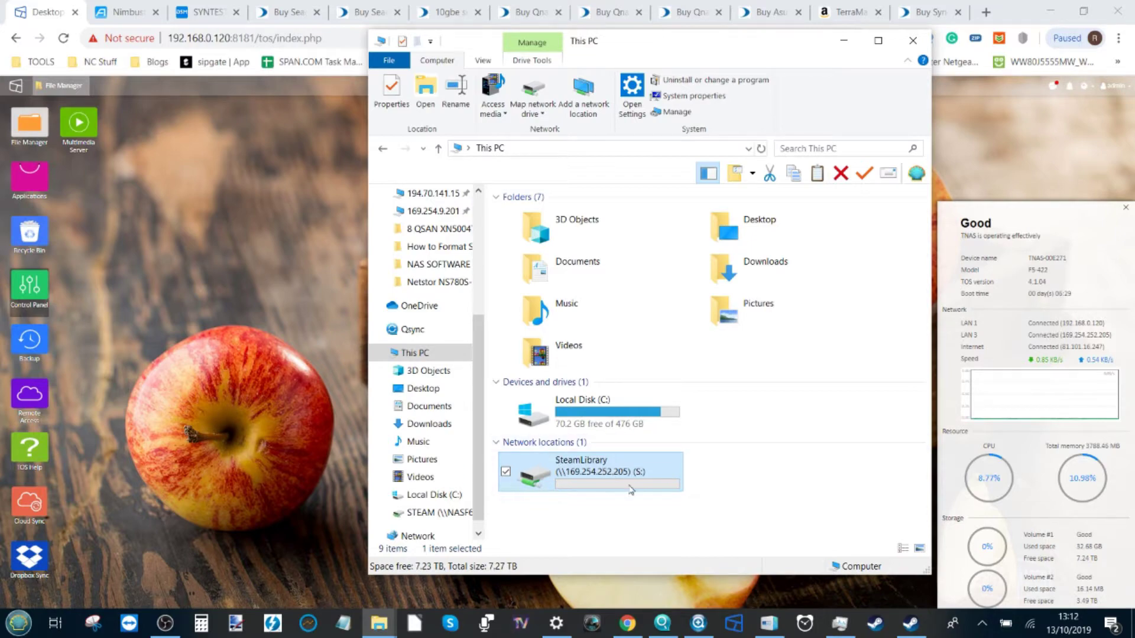
left_click(910, 624)
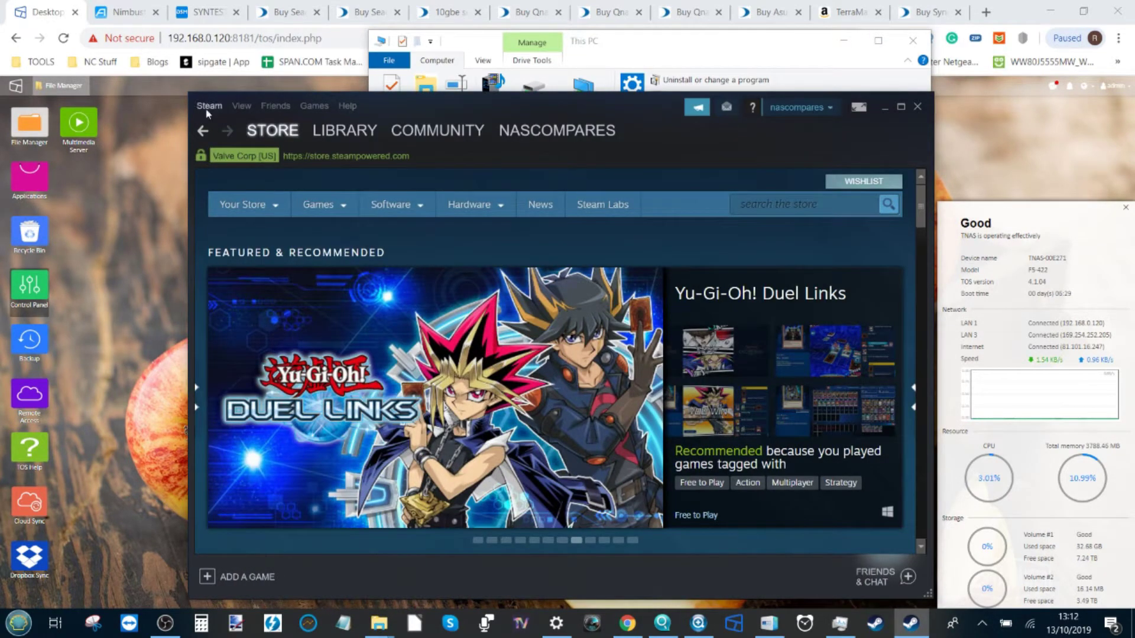
- Open Steam Settings and bring up the Steam Library Folders list
left_click(208, 106)
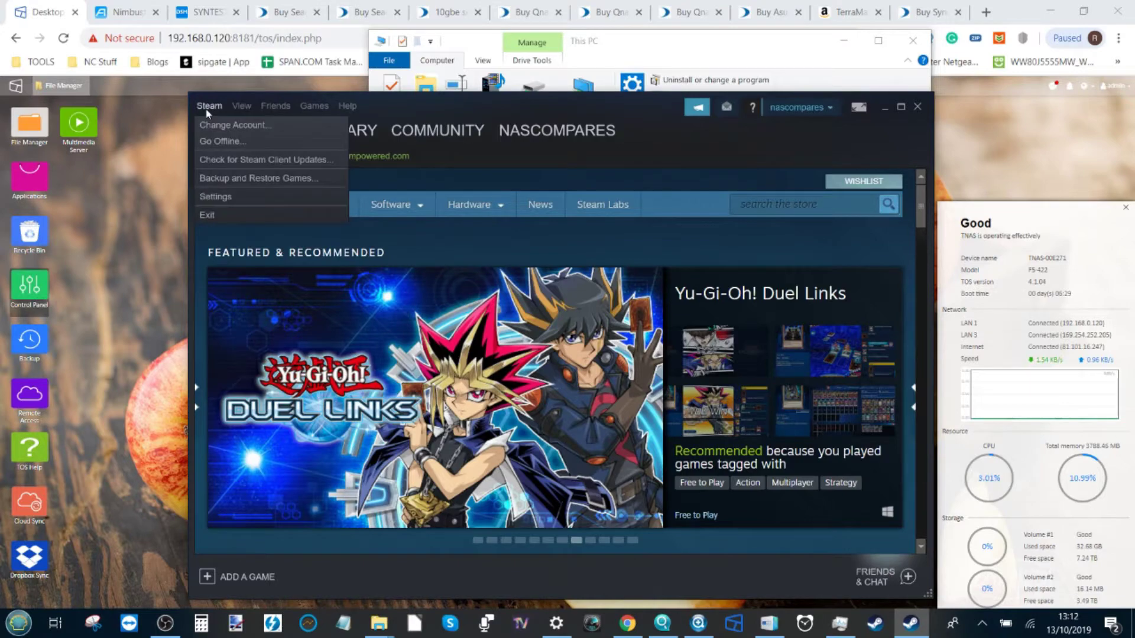
left_click(230, 198)
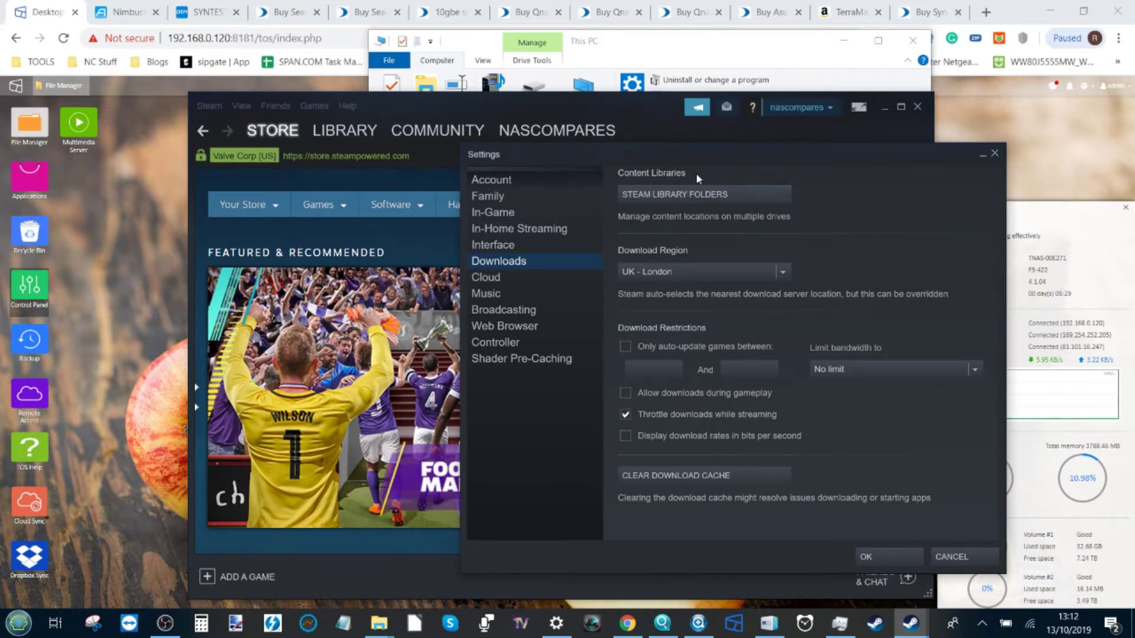
left_click(706, 201)
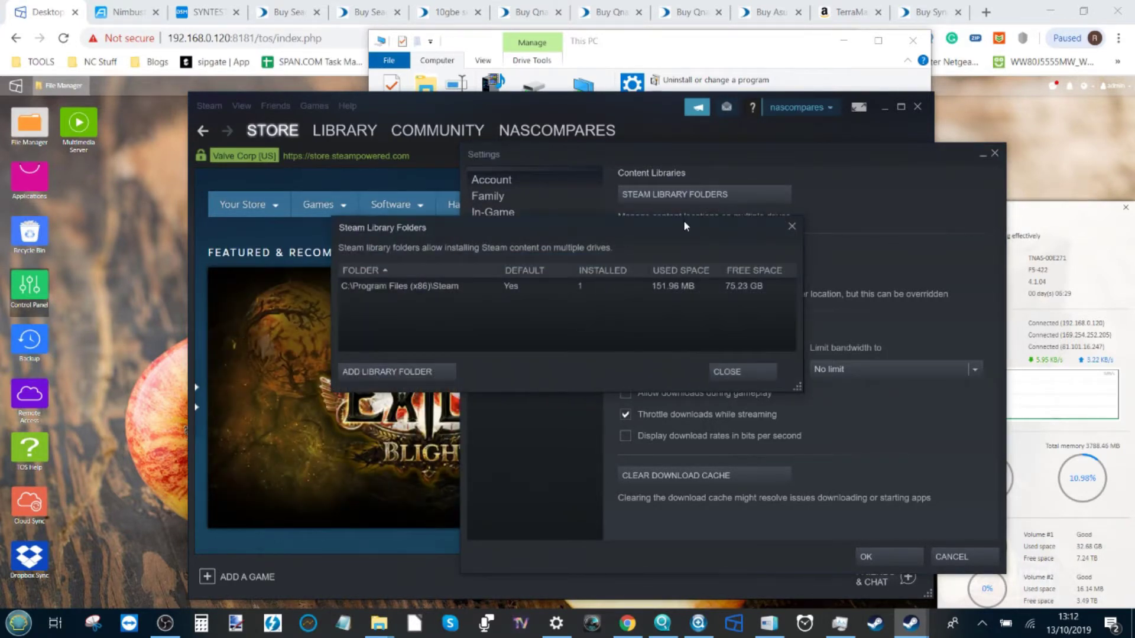
- Start adding a new library folder with the picker set to the S:\ drive
left_click(390, 377)
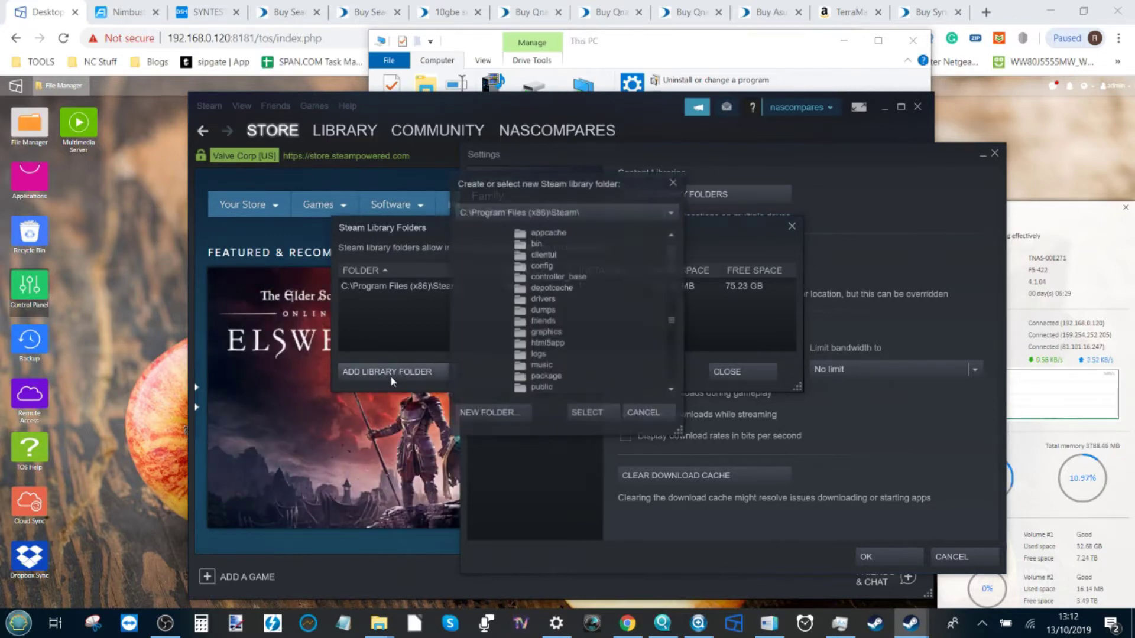
left_click(582, 210)
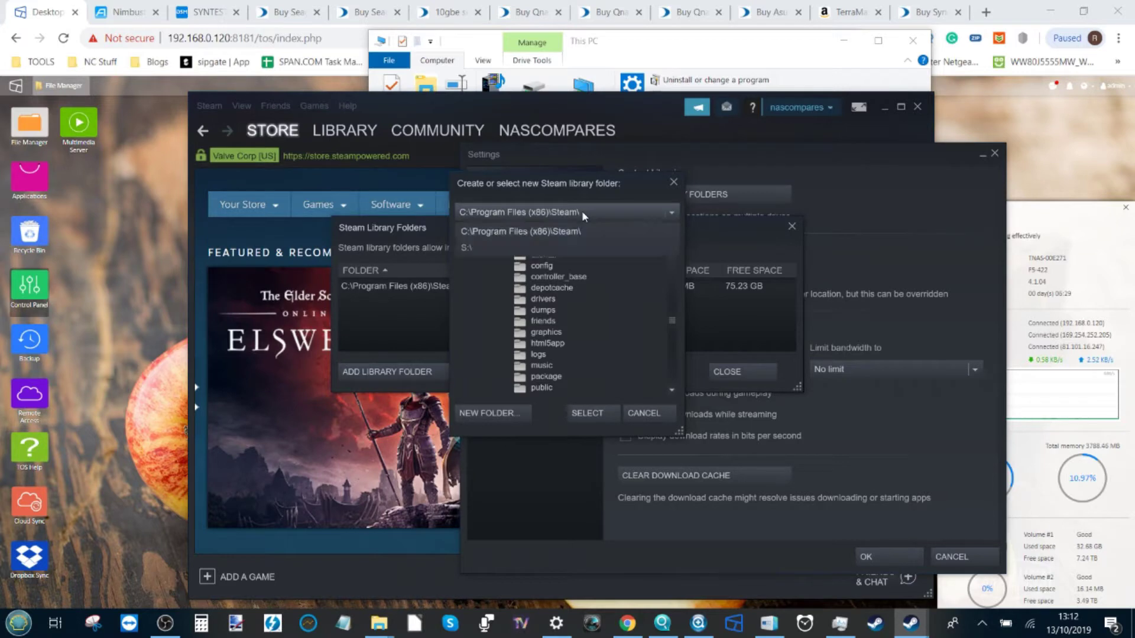
left_click(470, 249)
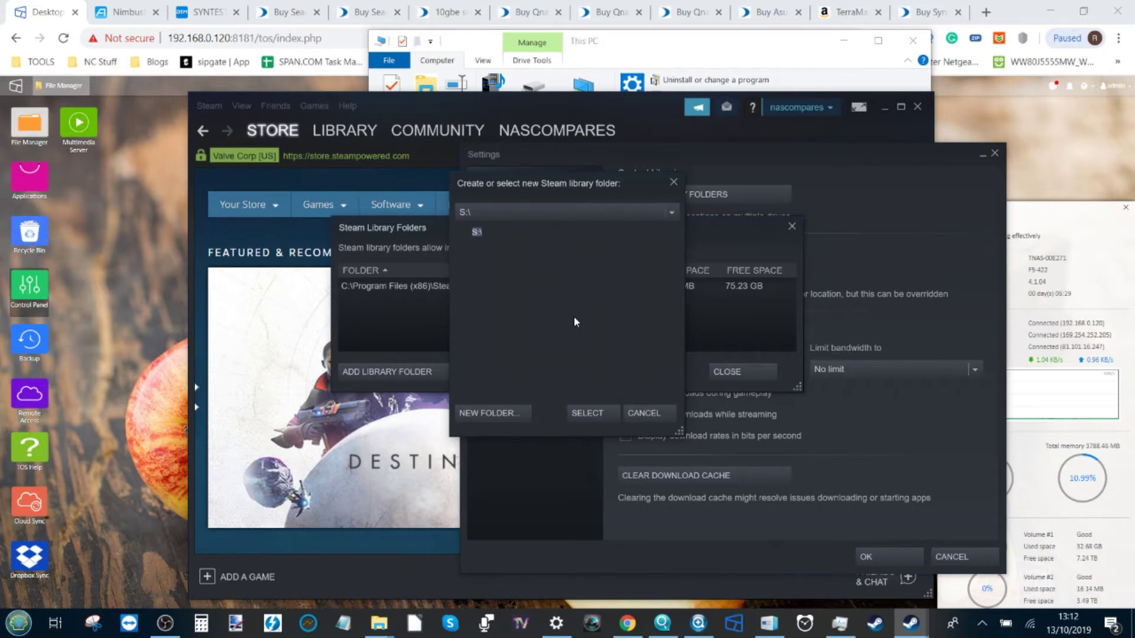
left_click(597, 44)
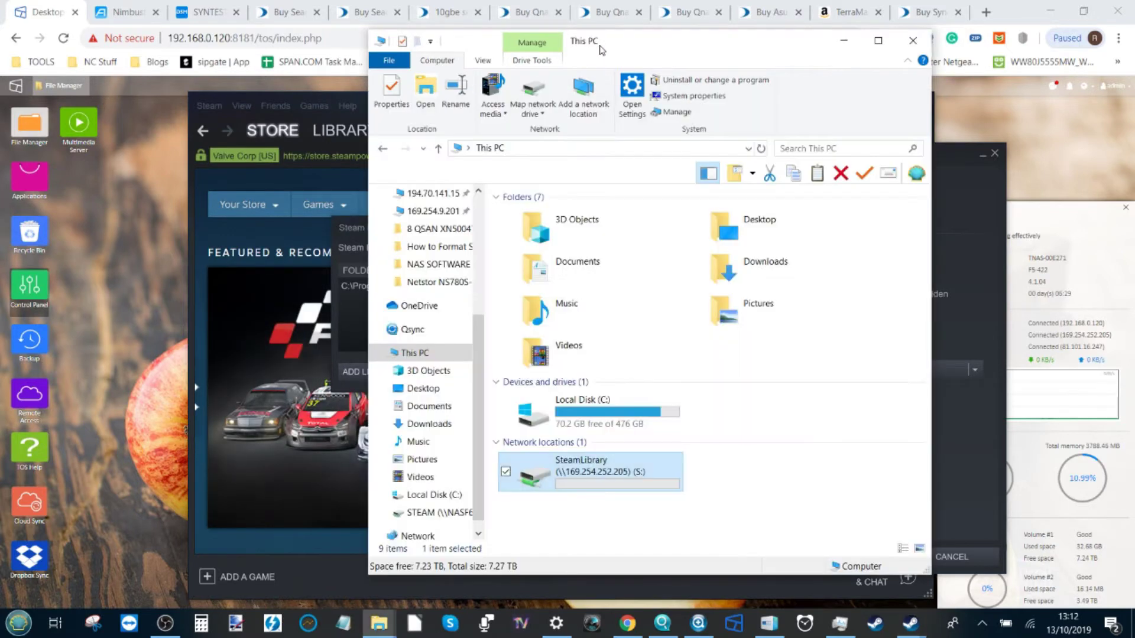
- Create a new empty folder named STEAM at the root of the SteamLibrary (S:) drive
double_click(609, 473)
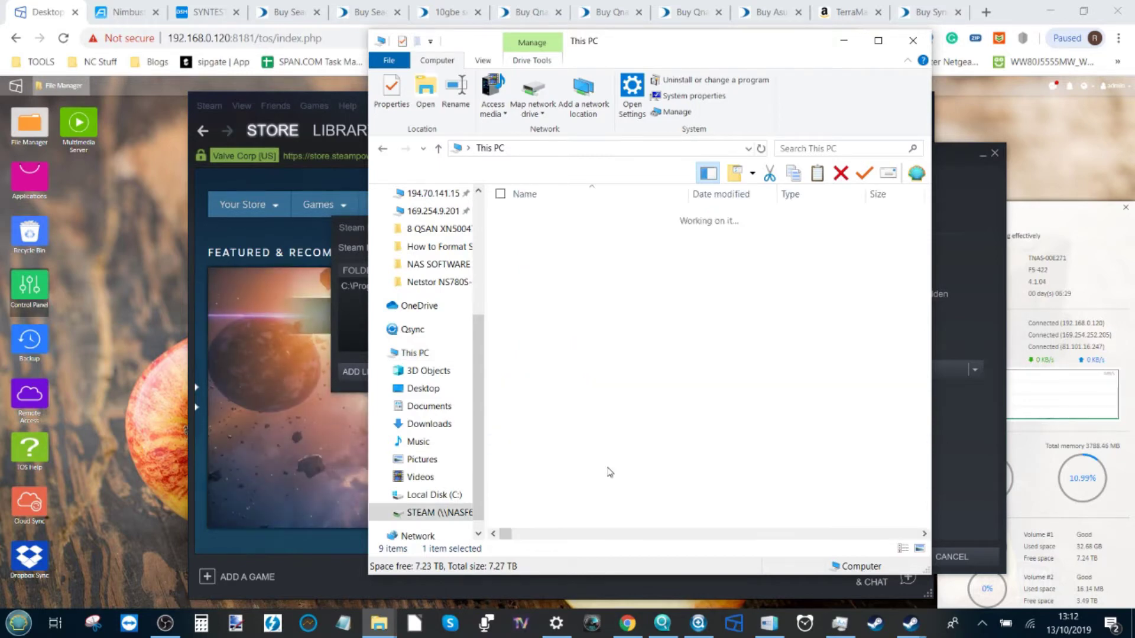
right_click(586, 304)
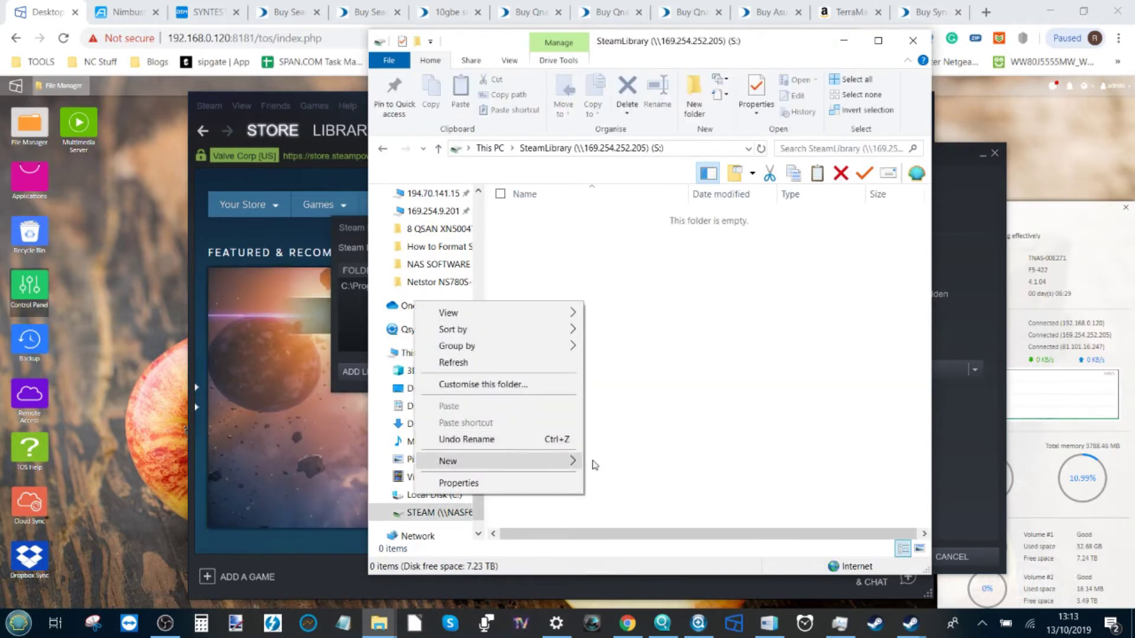
mouse_move(594, 465)
left_click(615, 255)
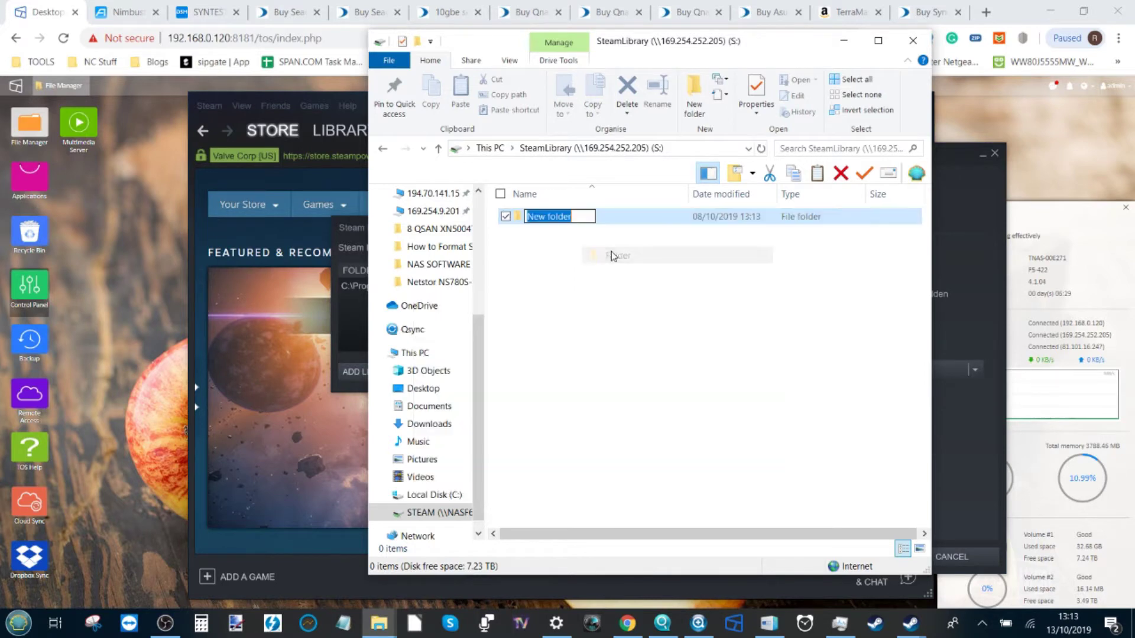
type("STEAM")
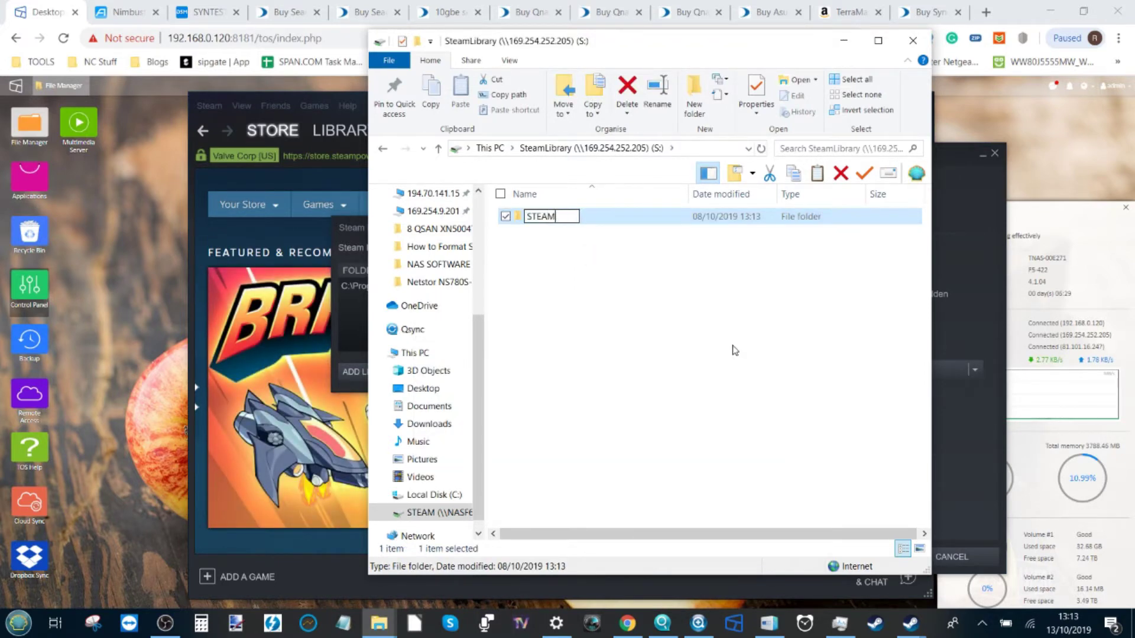
key("Return")
left_click(844, 40)
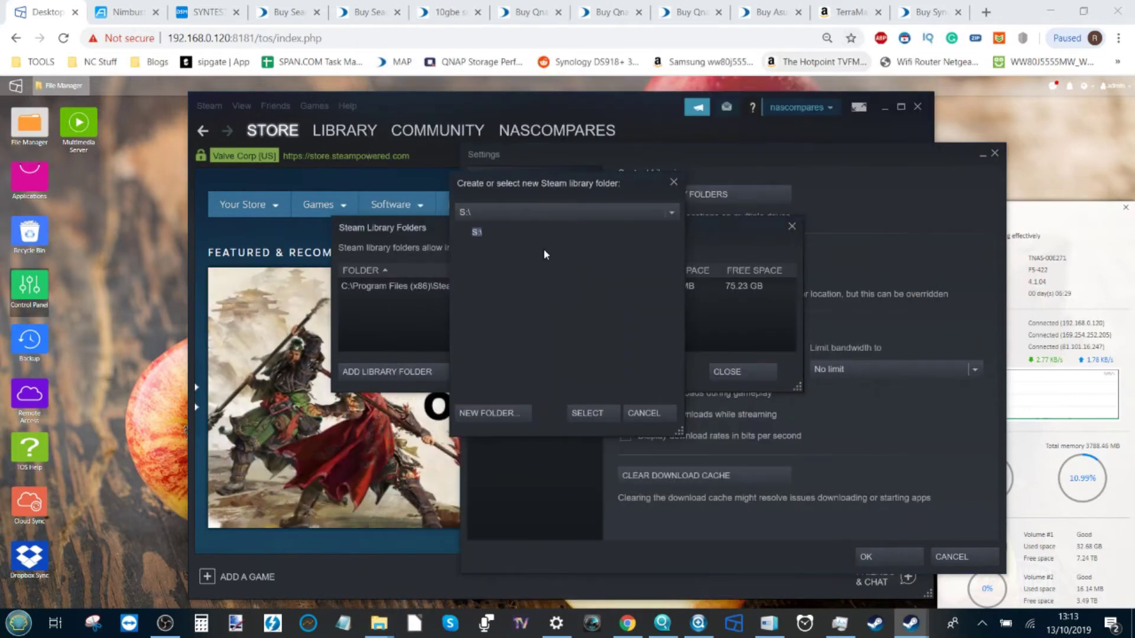
- Switch the folder picker's drive to S:\ so the new STEAM folder appears
left_click(520, 215)
left_click(511, 241)
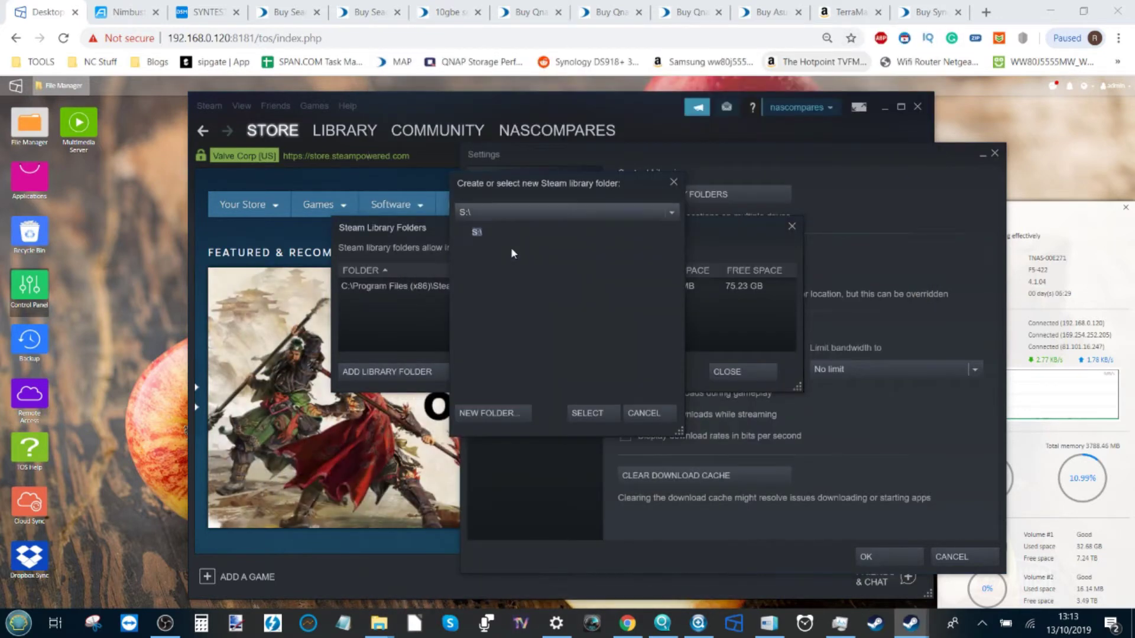
left_click(516, 216)
left_click(513, 232)
left_click(519, 215)
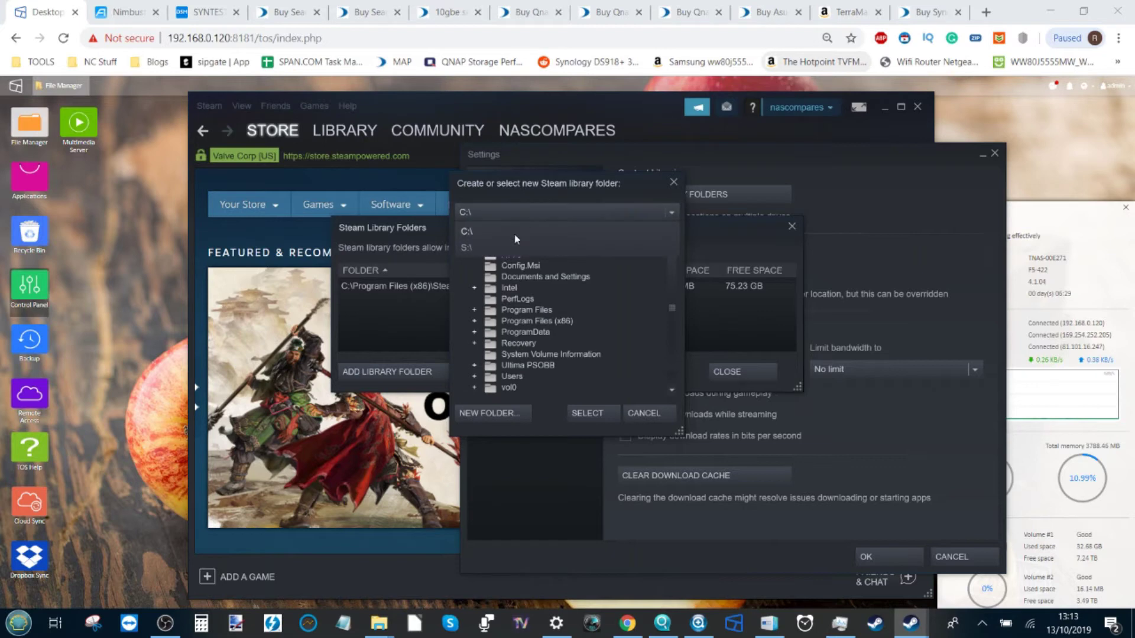
left_click(510, 248)
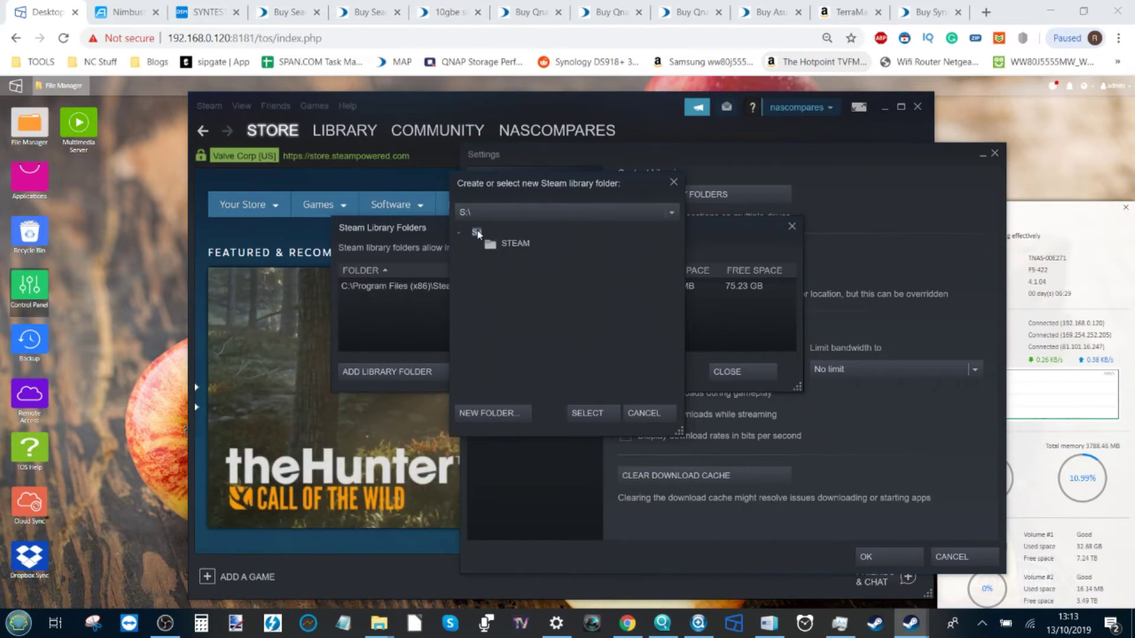
- Select S:\STEAM as the new default library folder, then close the library list and Settings
left_click(523, 243)
left_click(580, 413)
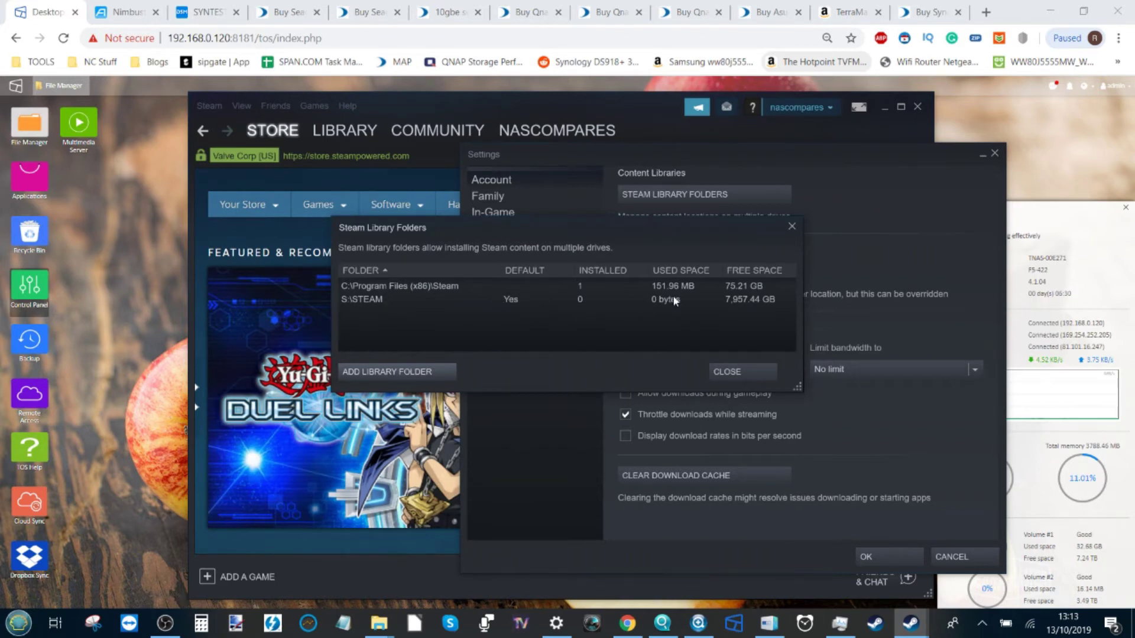
left_click(746, 370)
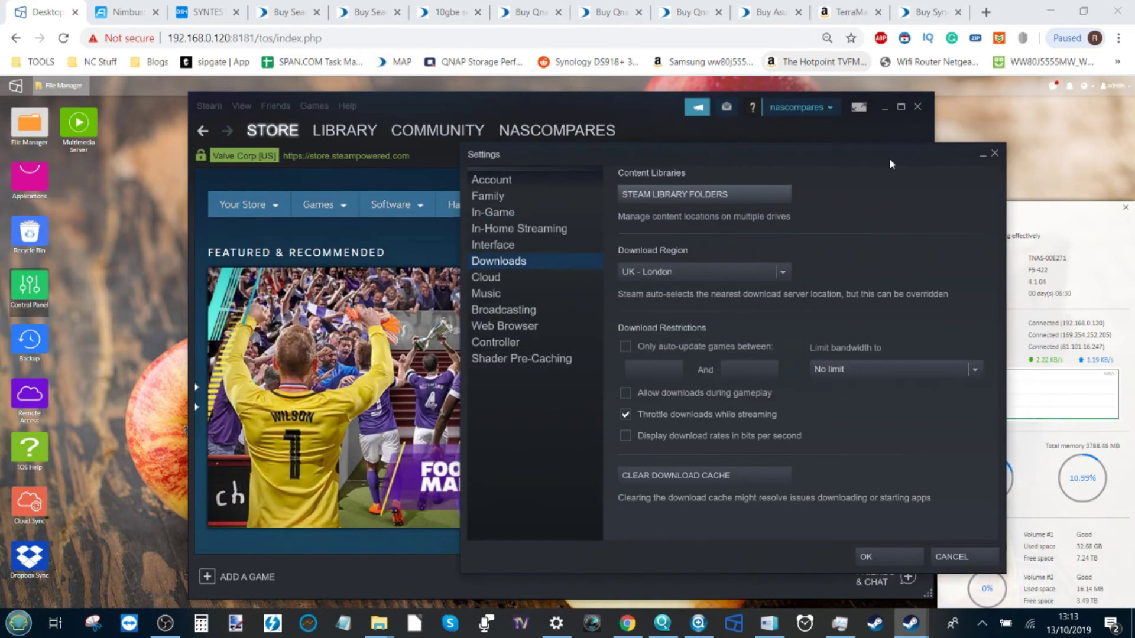
left_click(994, 154)
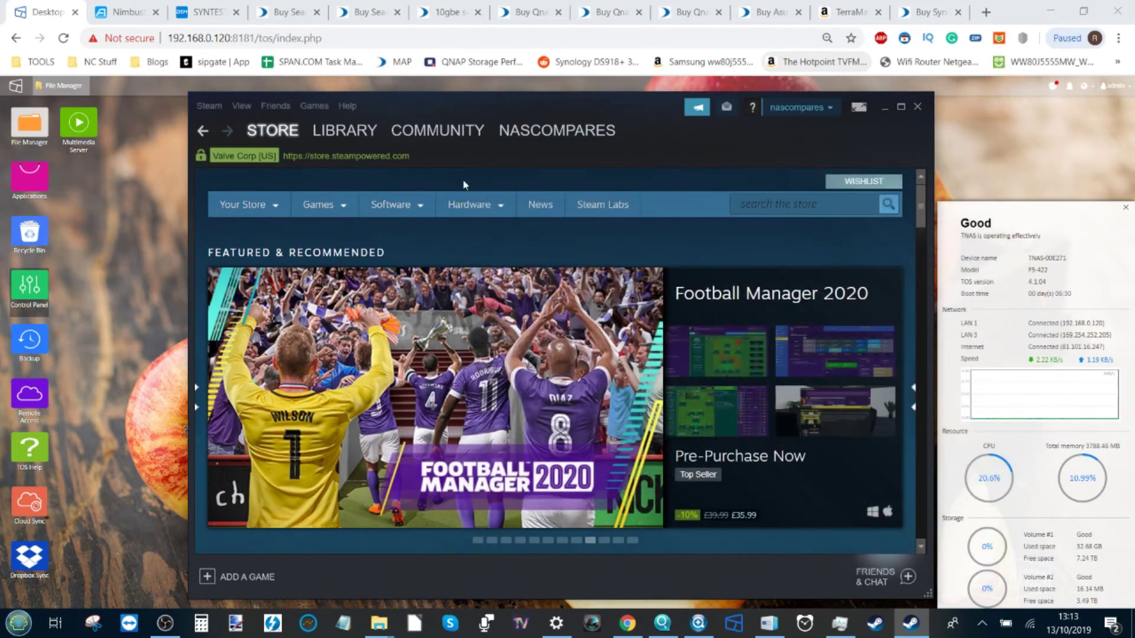
- Briefly scroll the Steam store, then minimise Steam to reveal the TerraMaster NAS desktop
scroll(479, 277, "down", 5)
scroll(479, 277, "up", 5)
mouse_move(482, 201)
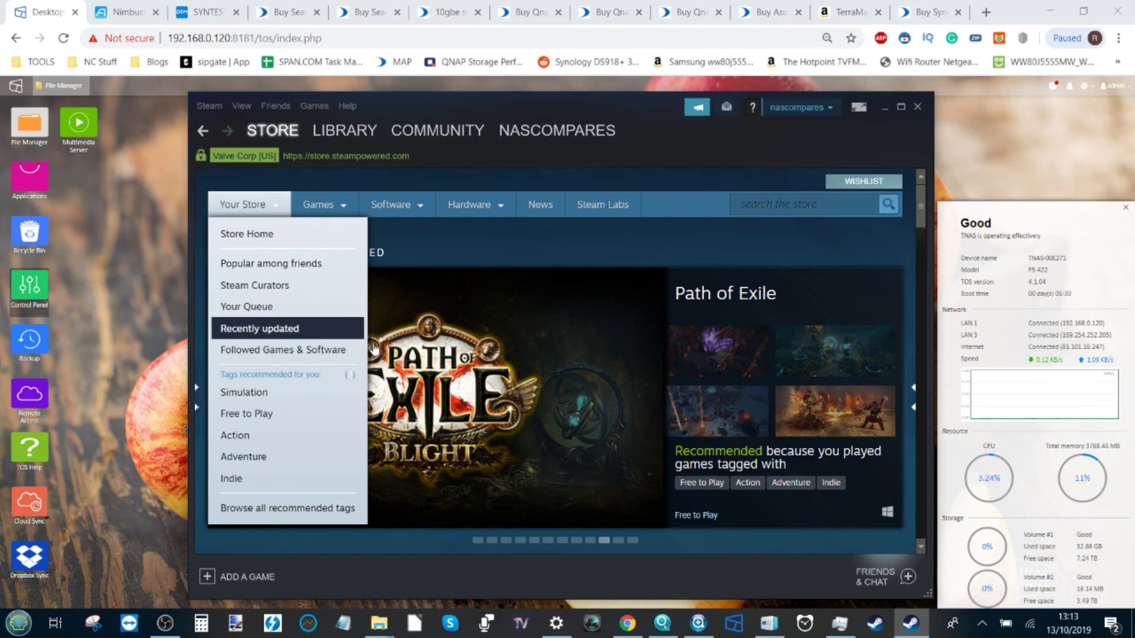
left_click(322, 334)
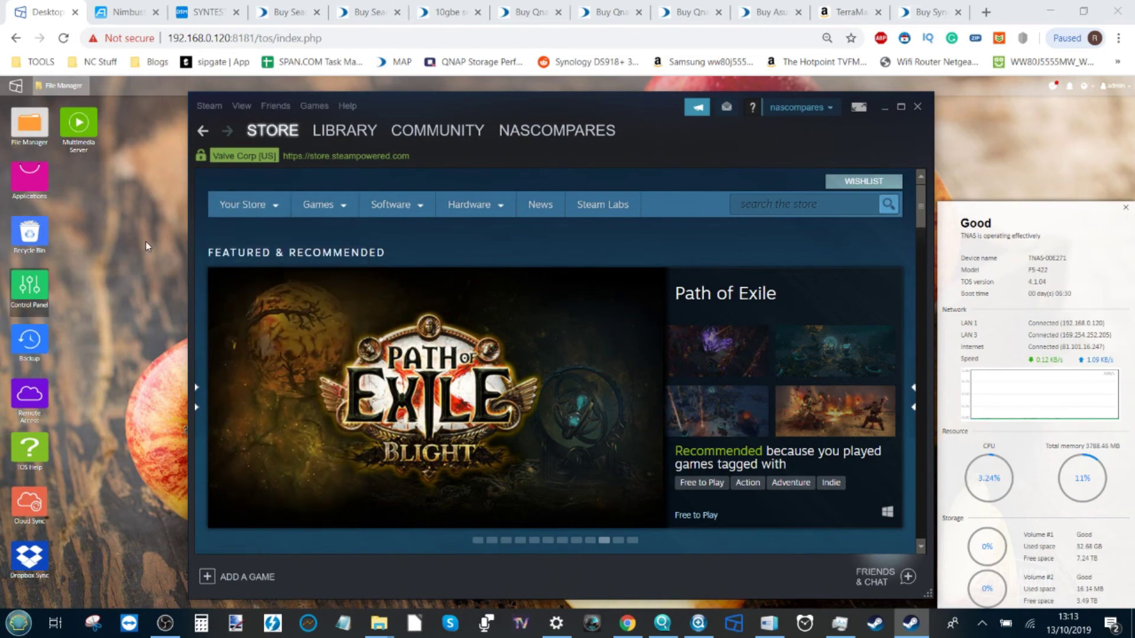
left_click(119, 363)
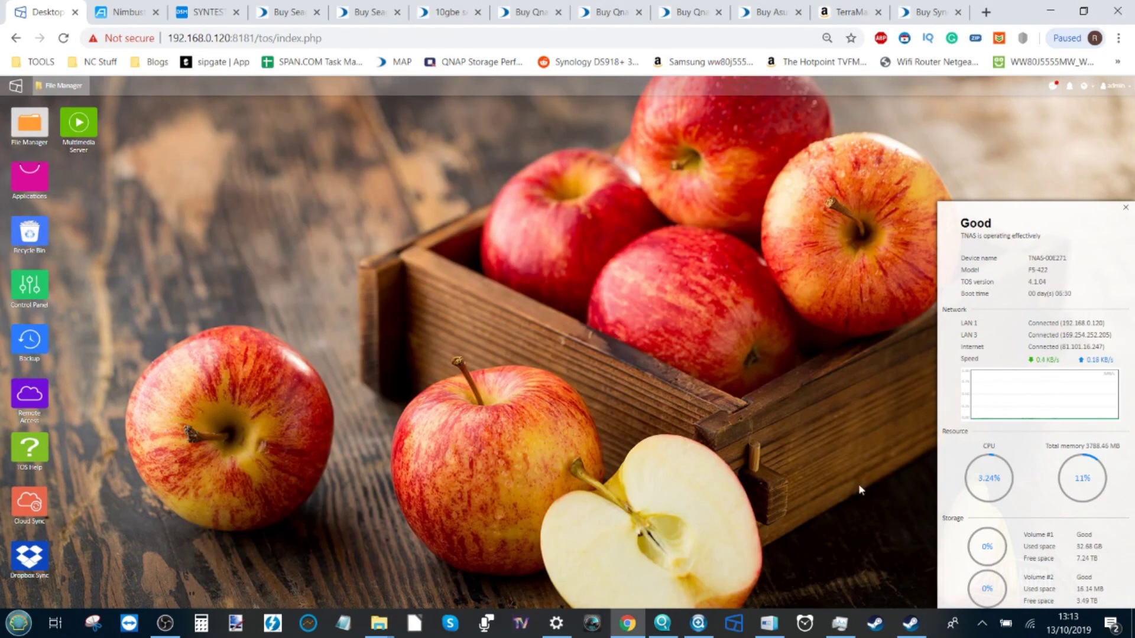